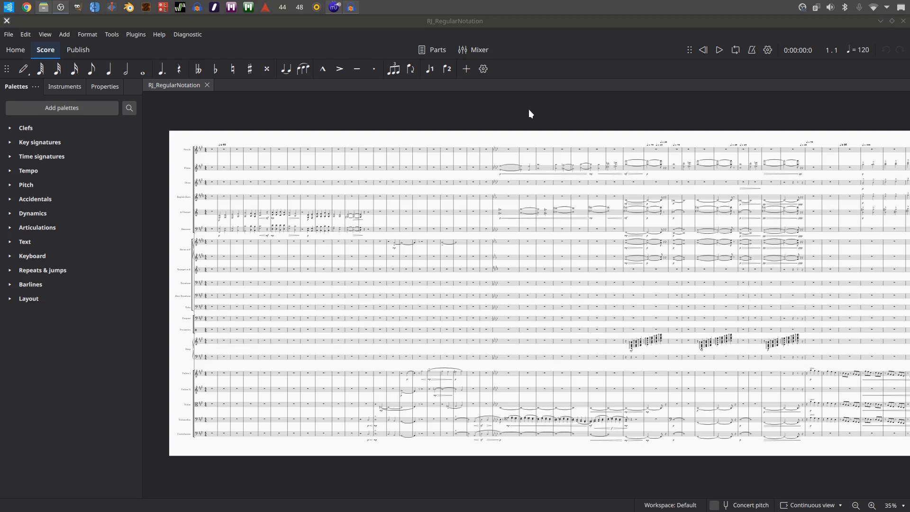
Review every channel in the mixer from Piccolo through Master, including its assigned sound and reverb send, and close the mixer
left_click(469, 48)
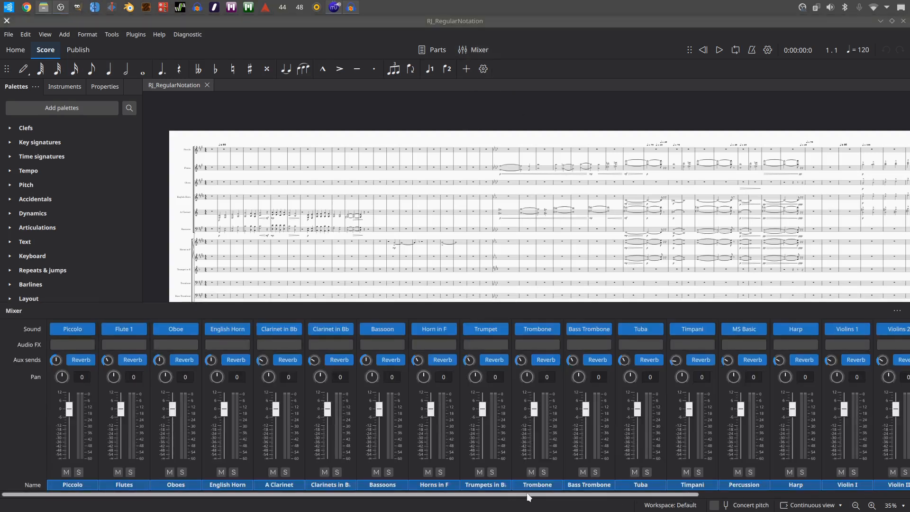
left_click_drag(657, 495, 887, 502)
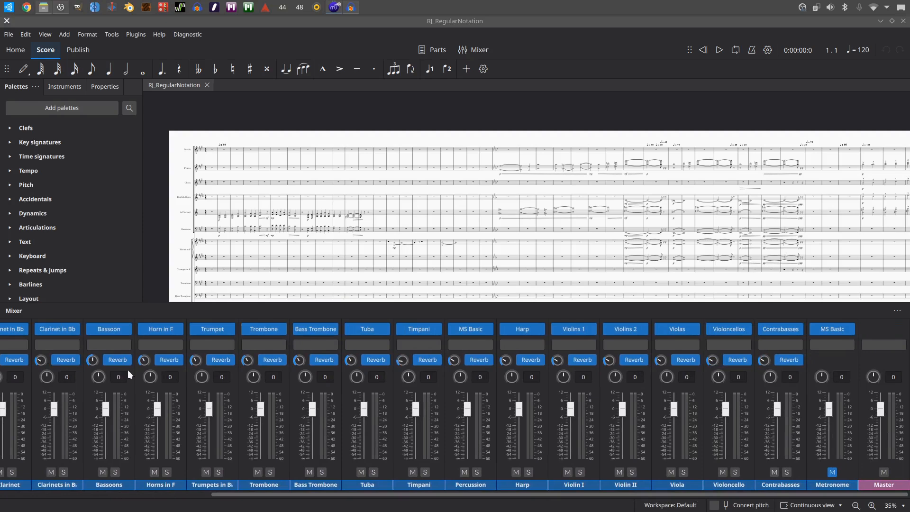
left_click_drag(783, 493, 464, 497)
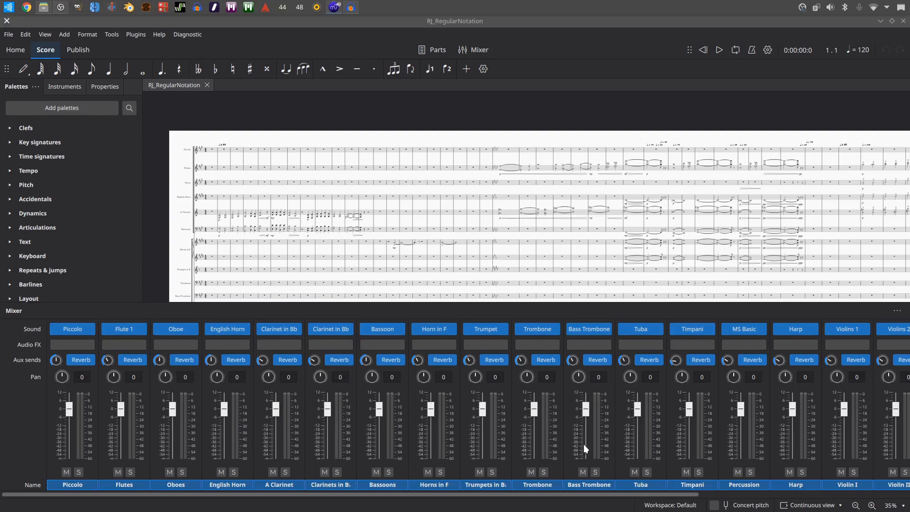
left_click_drag(636, 494, 895, 503)
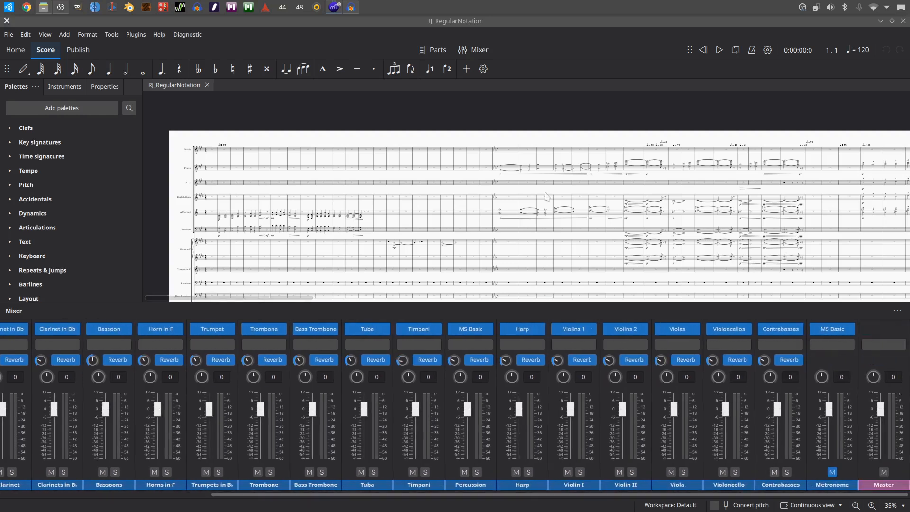
left_click(482, 49)
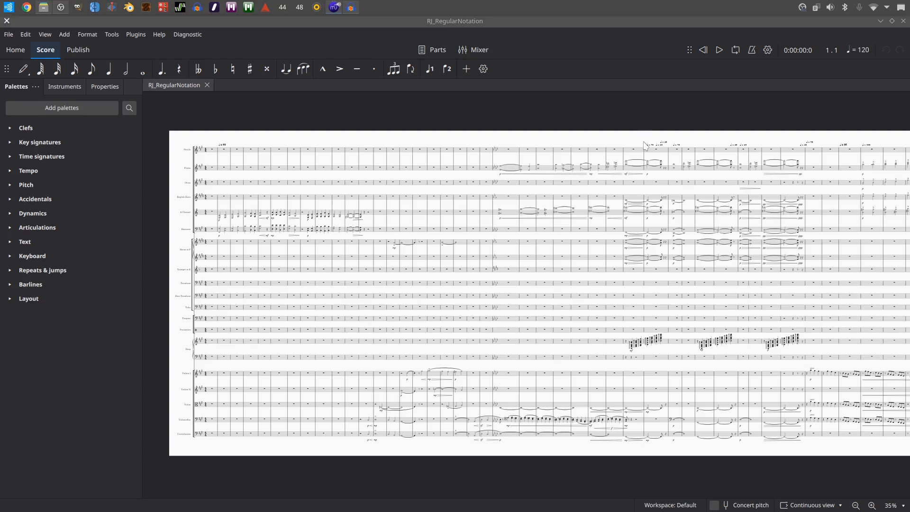
Look through the RJ_RegularNotation score up to the full-orchestra section after the double barlines and return to its beginning
scroll(642, 143, "right", 5)
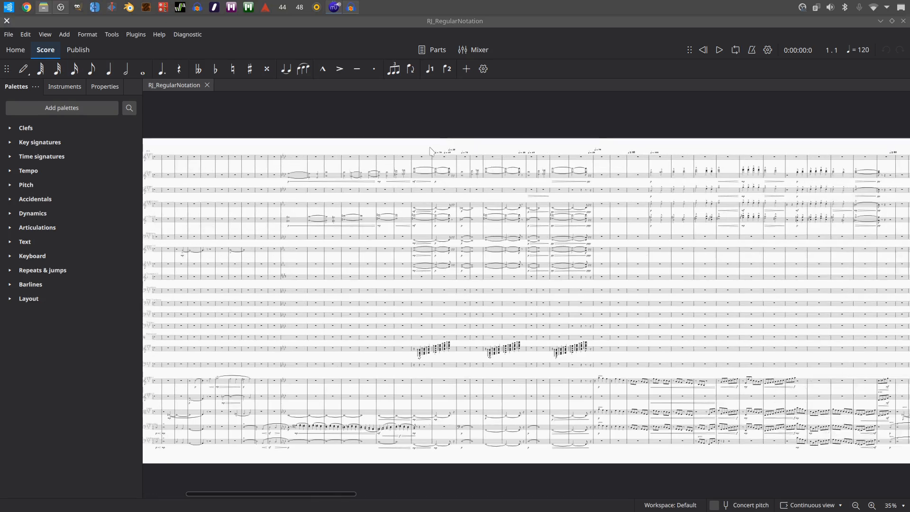
scroll(733, 152, "right", 6)
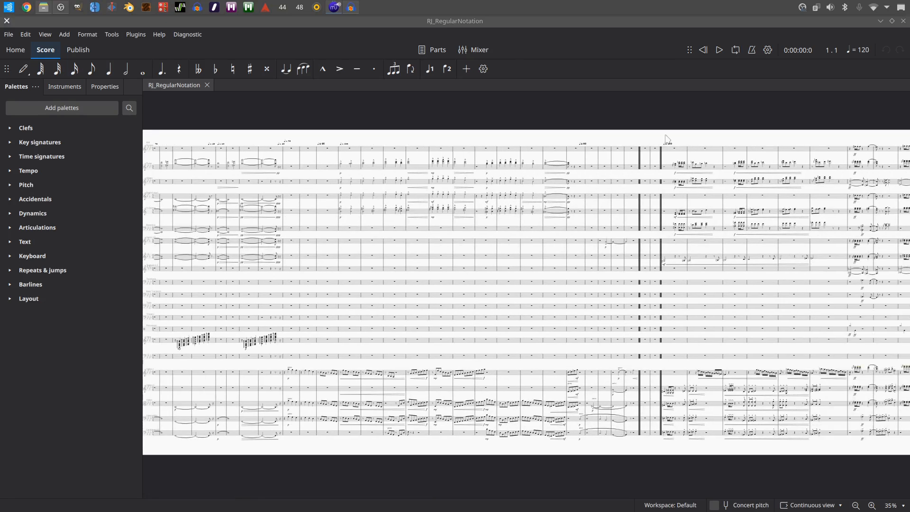
scroll(684, 139, "right", 5)
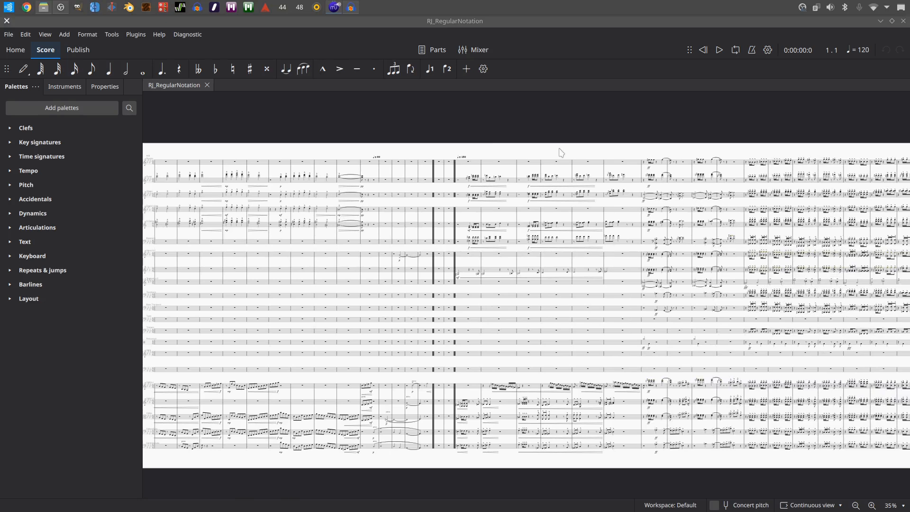
scroll(665, 157, "right", 5)
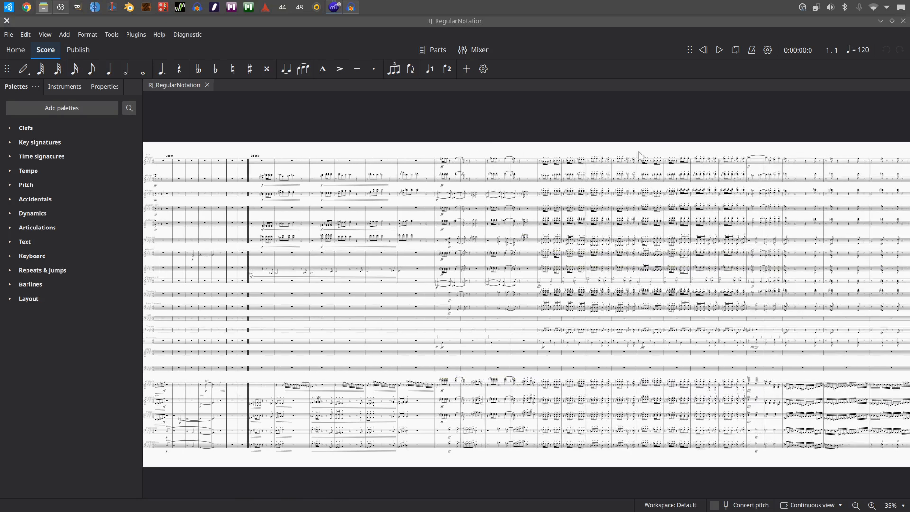
left_click_drag(639, 154, 312, 150)
left_click_drag(154, 150, 598, 179)
left_click_drag(492, 179, 800, 163)
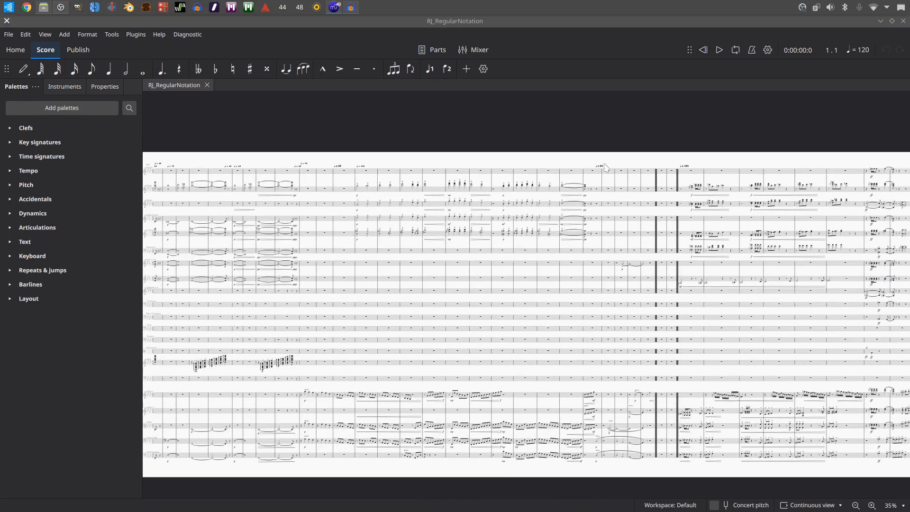
left_click_drag(580, 160, 821, 153)
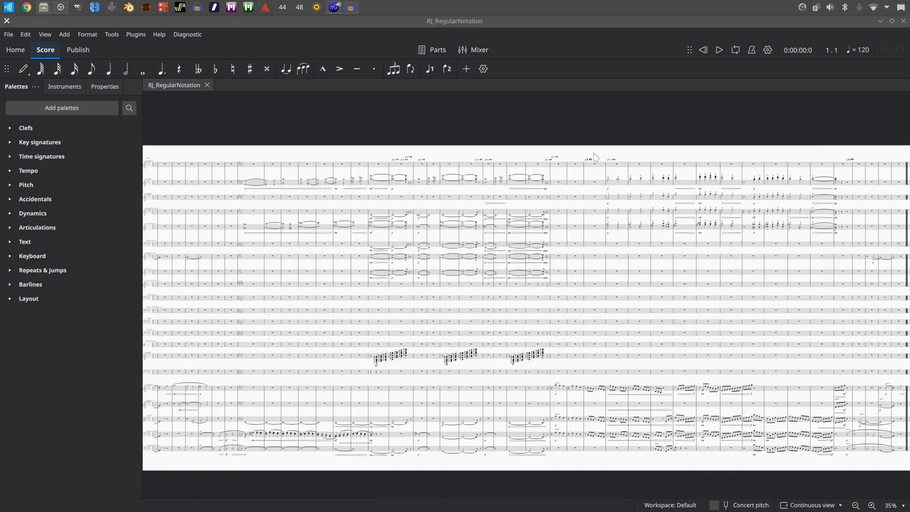
left_click_drag(535, 150, 666, 150)
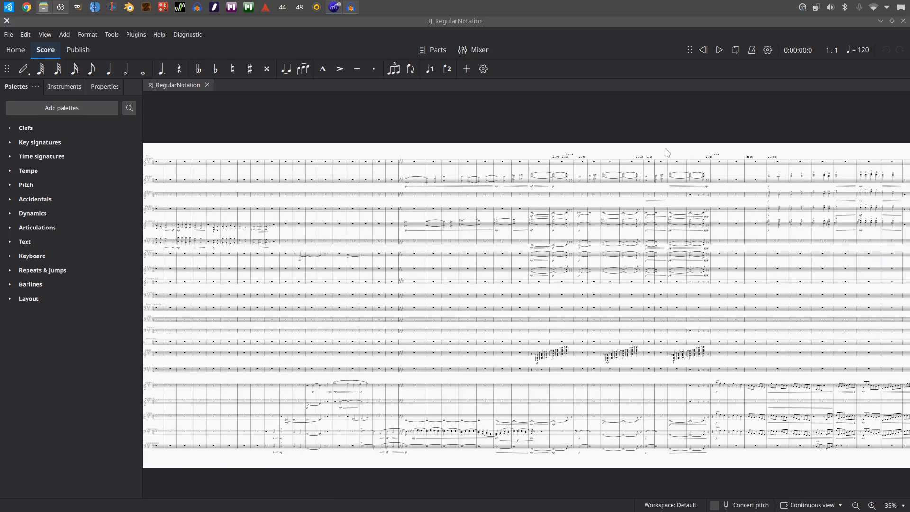
left_click_drag(564, 150, 703, 149)
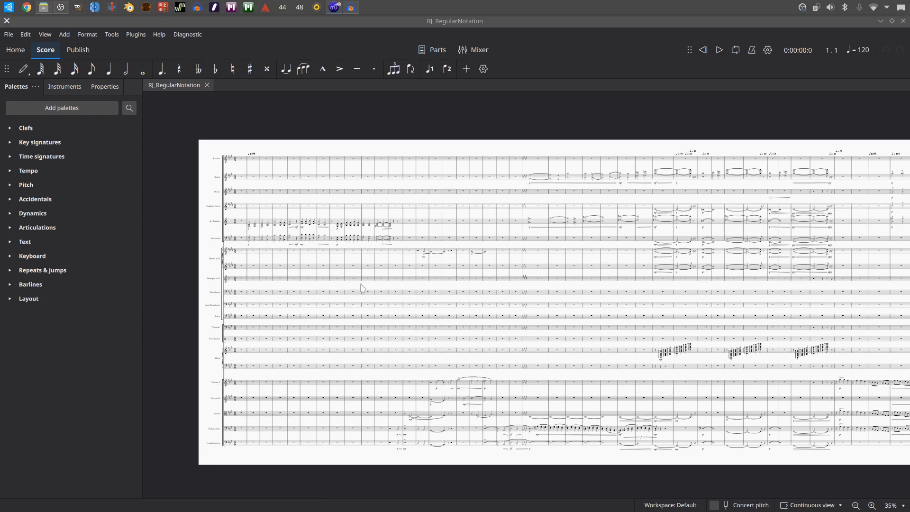
Examine the opening of the score up close, from the clarinet and bassoon entry to the harp chords and tempo markings
scroll(351, 283, "up", 4)
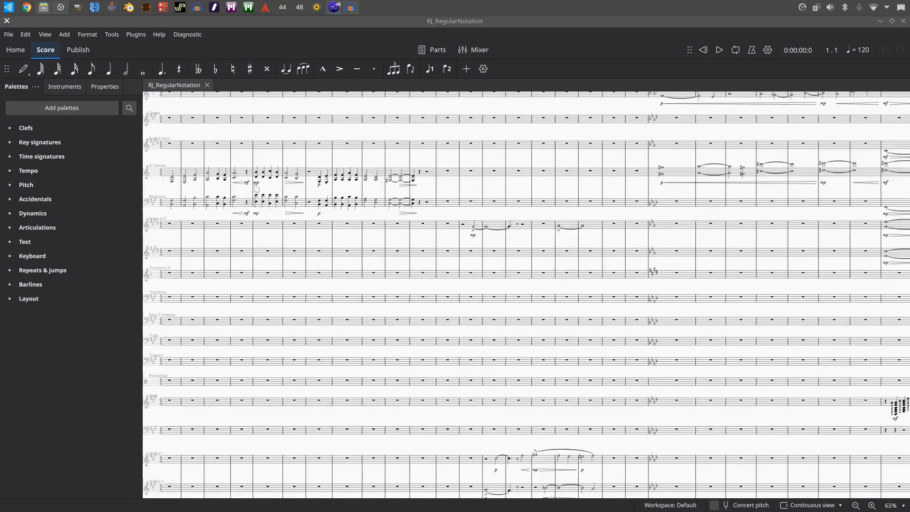
scroll(390, 190, "left", 5)
left_click_drag(226, 189, 217, 191)
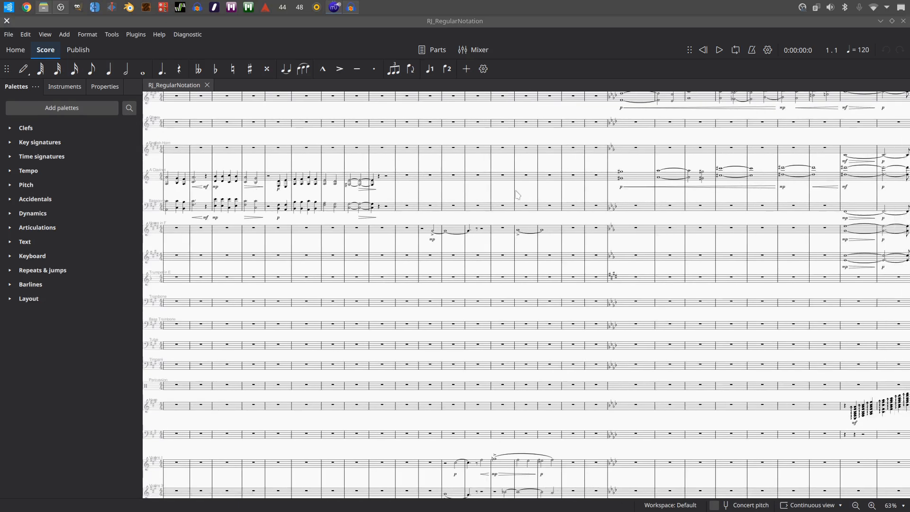
left_click_drag(768, 258, 503, 209)
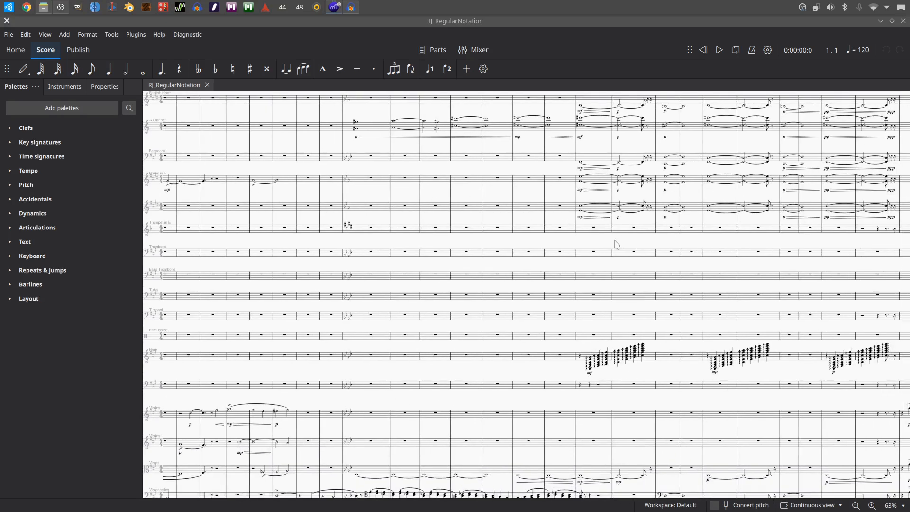
left_click_drag(616, 244, 489, 223)
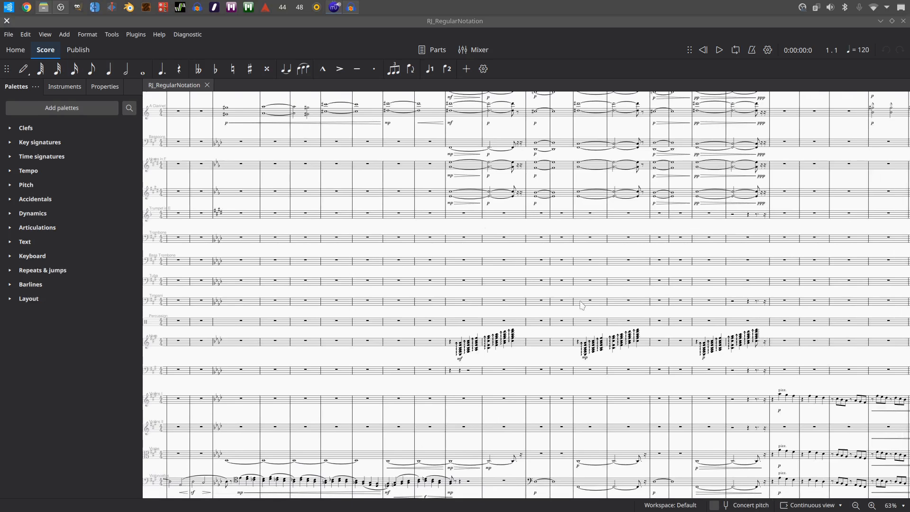
scroll(582, 305, "down", 3)
scroll(590, 303, "up", 6)
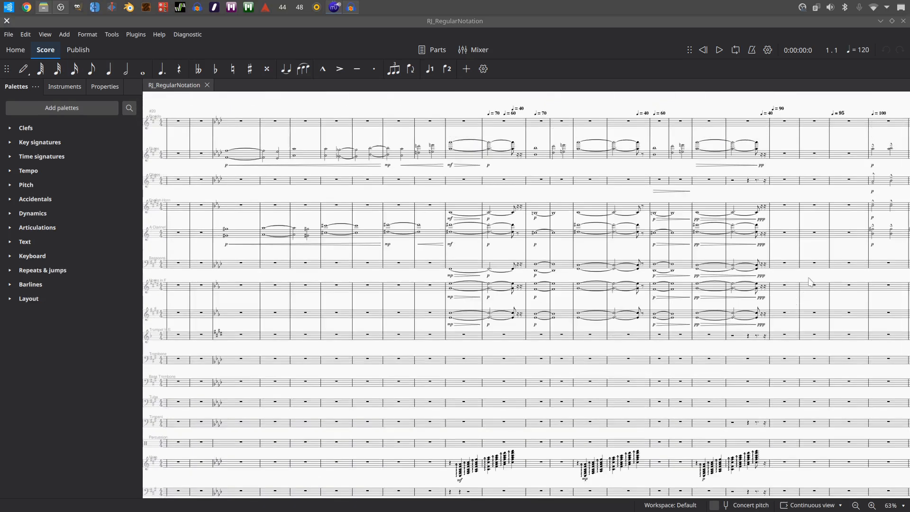
left_click_drag(808, 282, 481, 328)
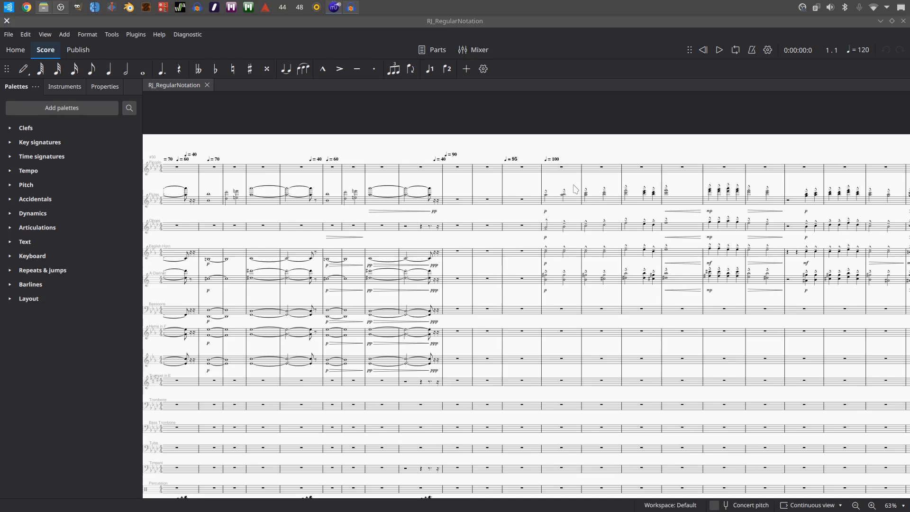
Inspect the woodwind and string passage from the 100 tempo marking to the double barlines and go back toward the opening
left_click_drag(588, 186, 429, 149)
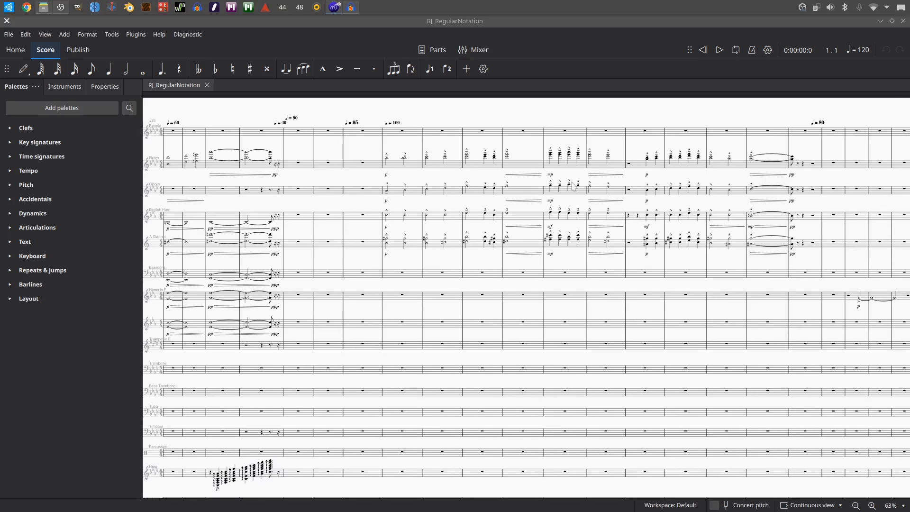
left_click_drag(716, 175, 584, 125)
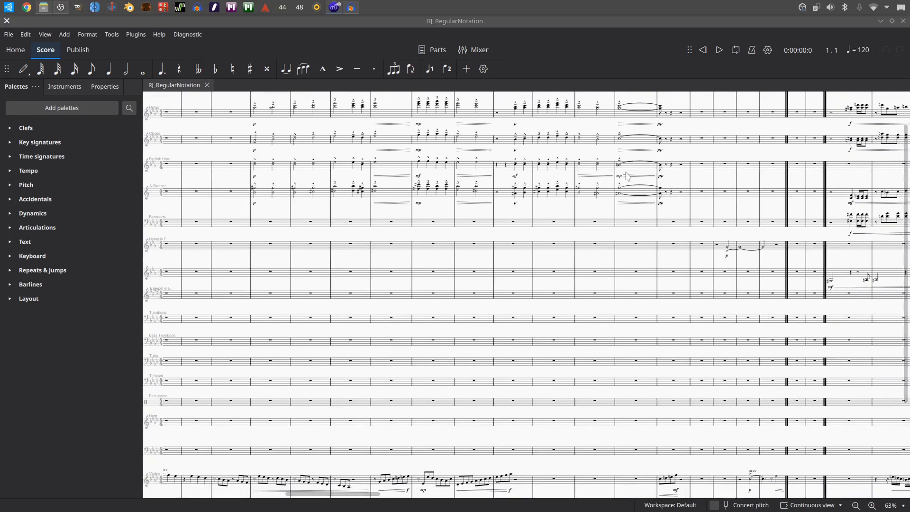
left_click_drag(753, 284, 605, 192)
left_click_drag(658, 176, 853, 232)
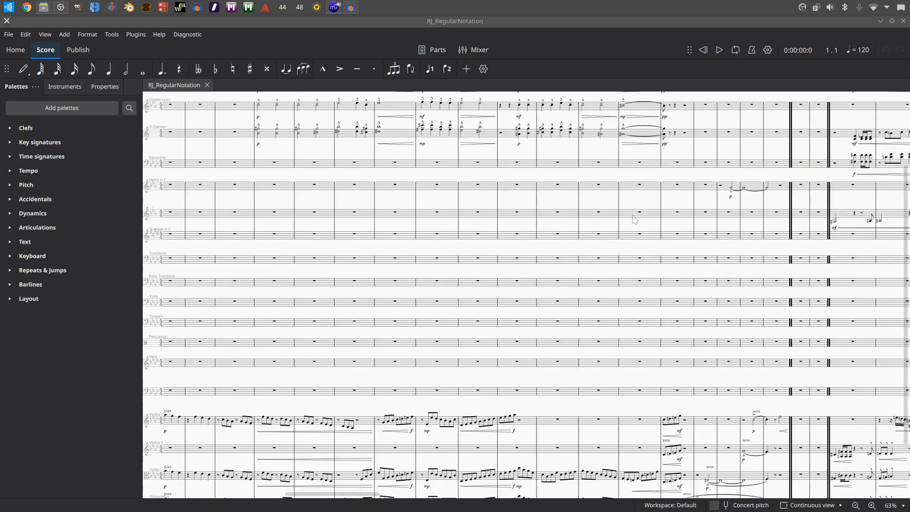
scroll(545, 211, "down", 1)
scroll(490, 211, "down", 2)
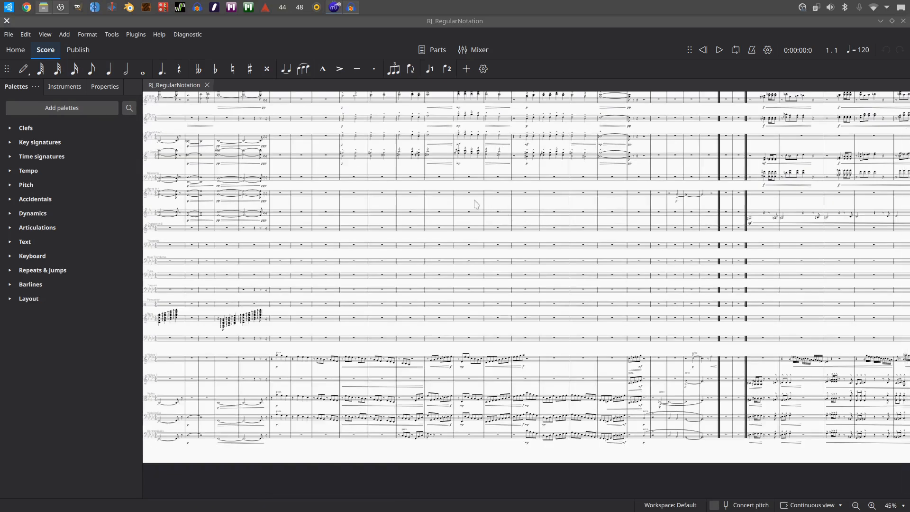
left_click_drag(476, 204, 883, 271)
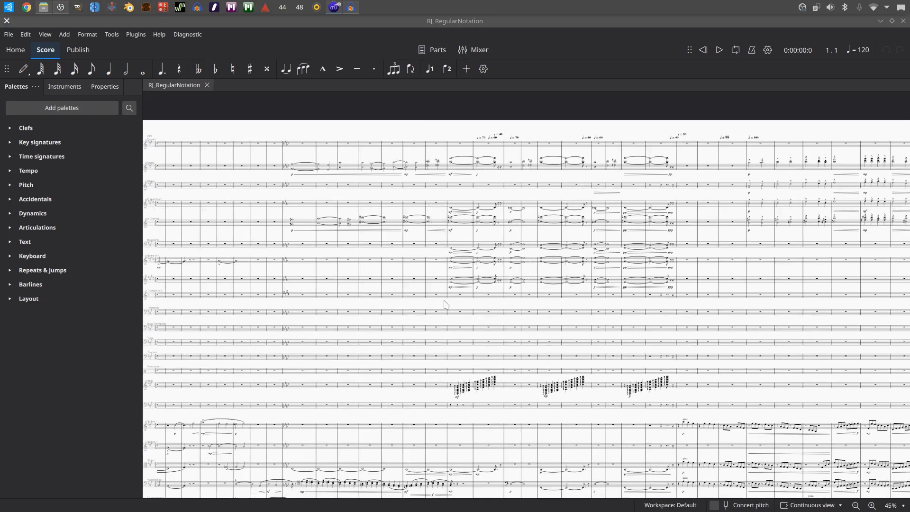
left_click_drag(445, 303, 761, 204)
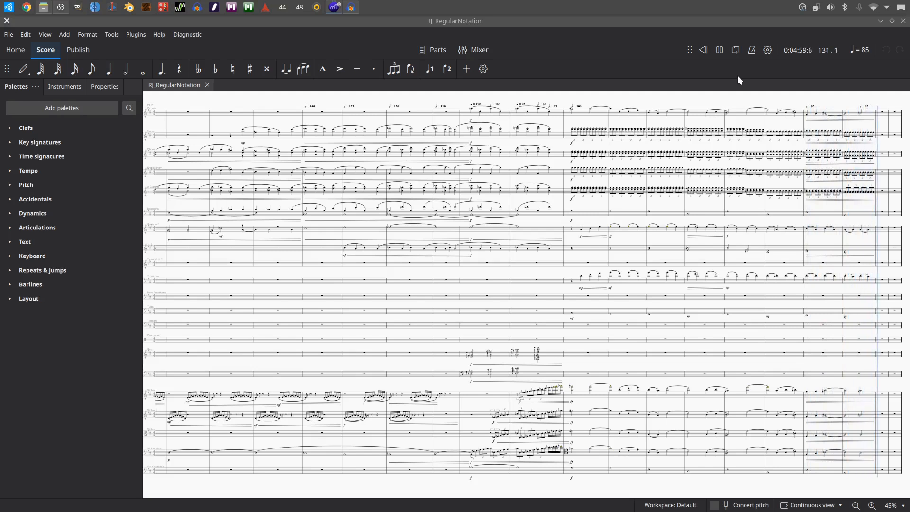
Stop the playback at the end of the RJ_RegularNotation score
left_click(719, 51)
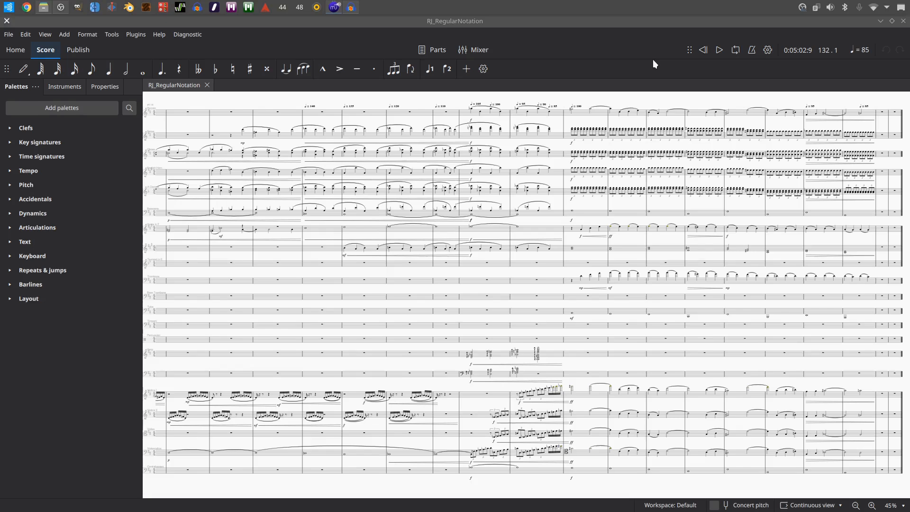
Switch to the RJ_ADJUSTED_Enveloped project in Audacity, solo the RJ_Live_Norm track and play it from the start
left_click(351, 7)
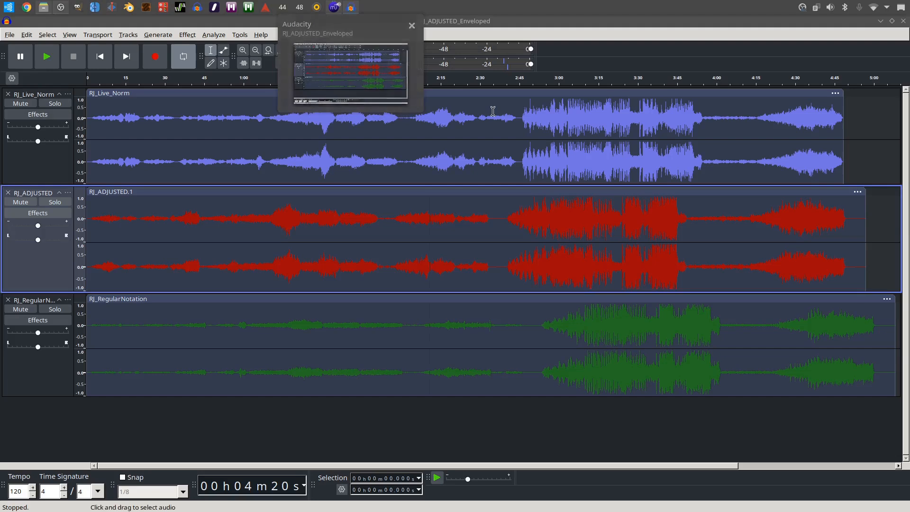
left_click(55, 103)
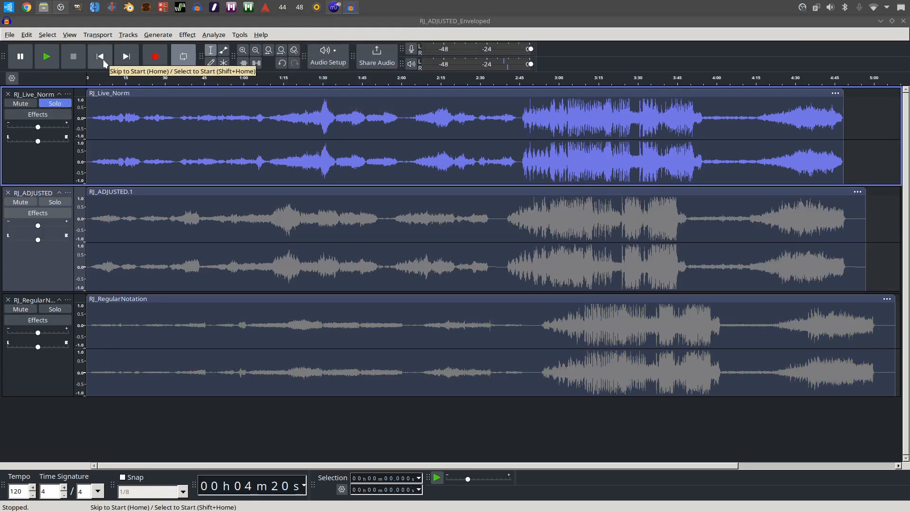
left_click(52, 61)
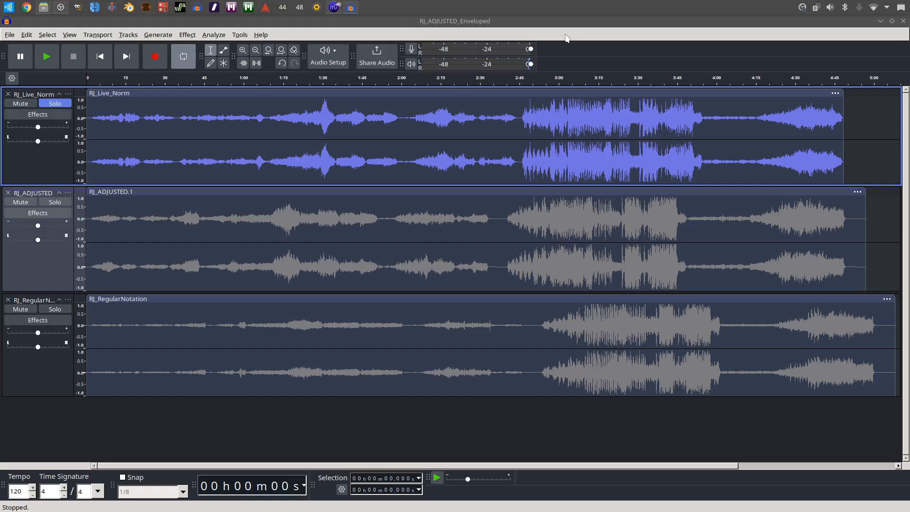
Switch to the RJ_ADJUSTED score in MuseScore and look through its notation back to the first measure
left_click(334, 7)
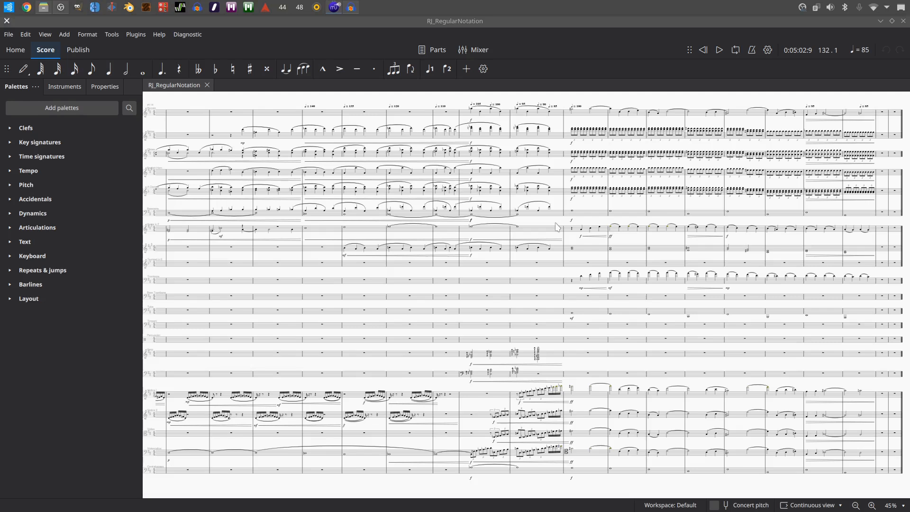
left_click(332, 10)
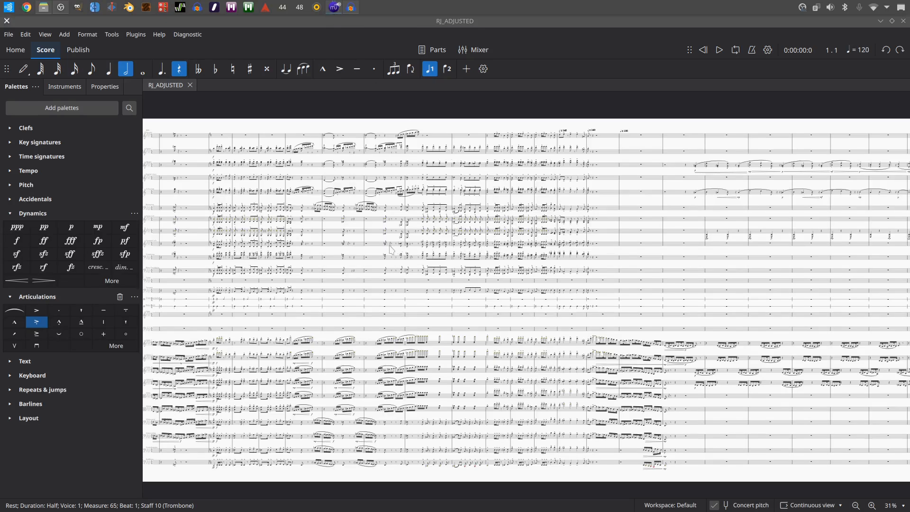
left_click_drag(416, 242, 662, 218)
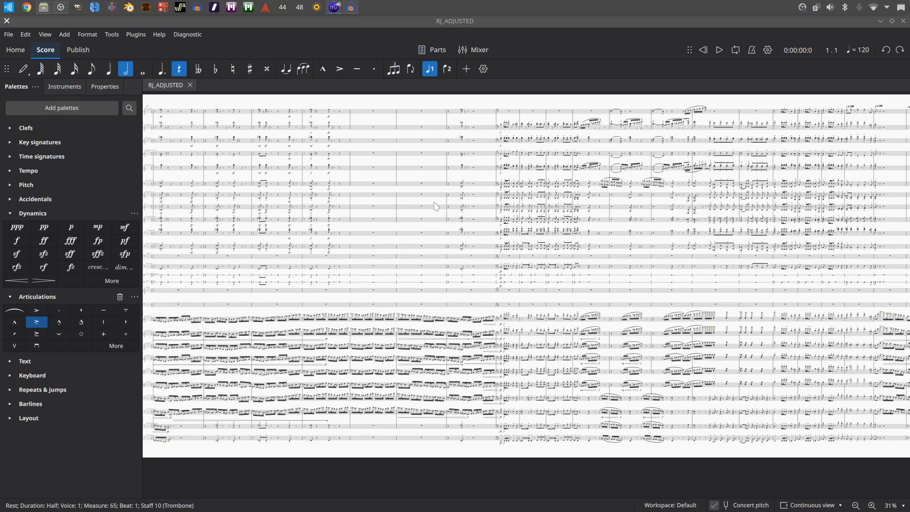
left_click_drag(461, 210, 794, 219)
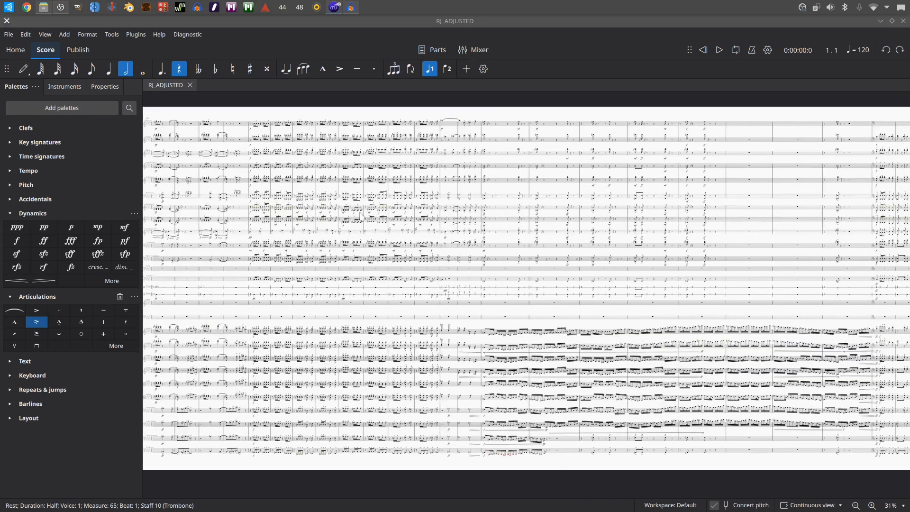
left_click_drag(307, 189, 658, 191)
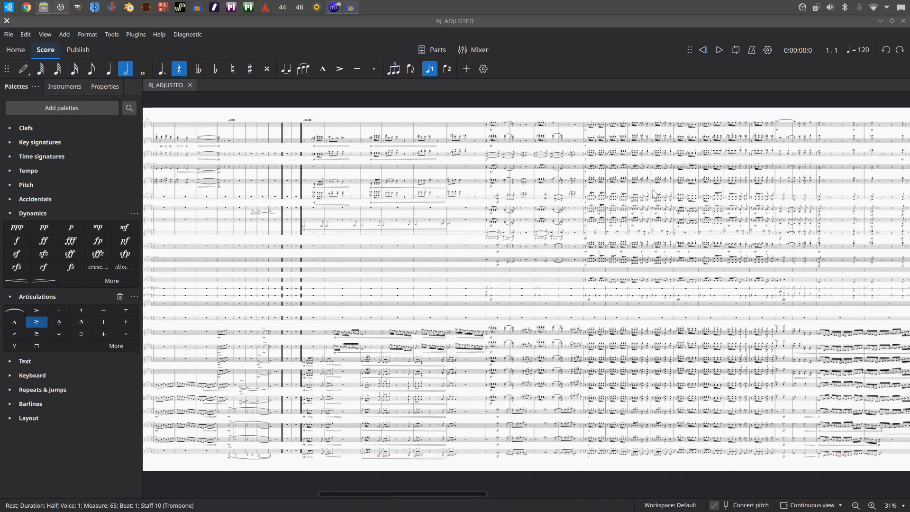
left_click_drag(342, 241, 620, 237)
left_click_drag(358, 242, 756, 238)
mouse_move(396, 231)
left_mouse_down()
mouse_move(604, 231)
mouse_move(580, 231)
left_mouse_up()
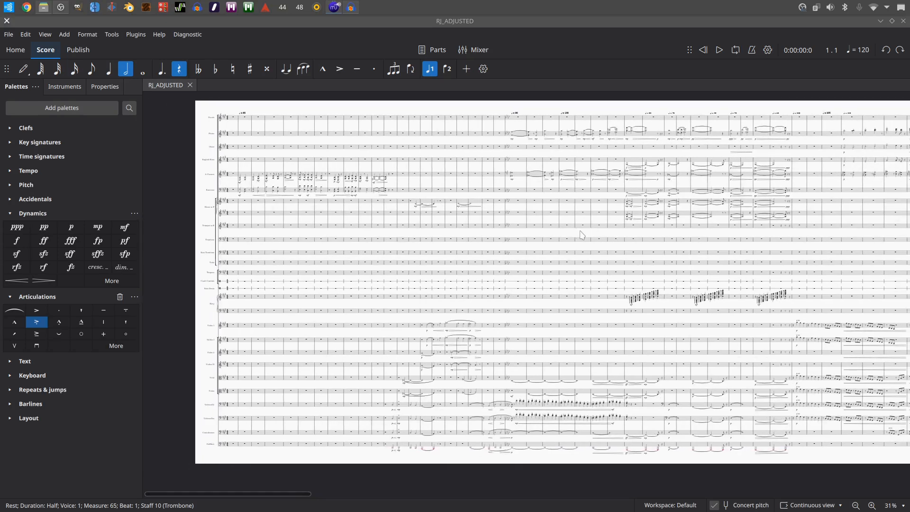
Show the mixer and review the channel sounds, reverb sends, pan and volume through to the Master channel, alongside the score's string staves
left_click(474, 51)
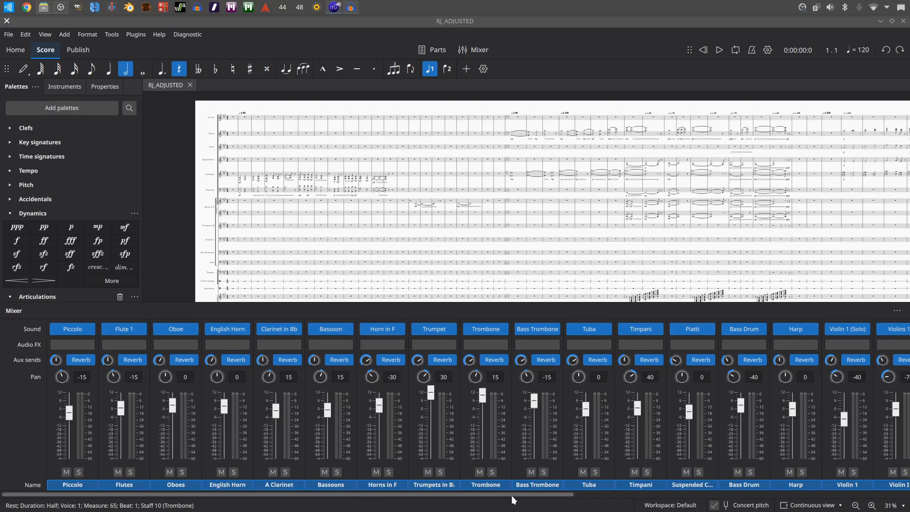
left_click_drag(508, 493, 400, 493)
left_click_drag(502, 492, 880, 462)
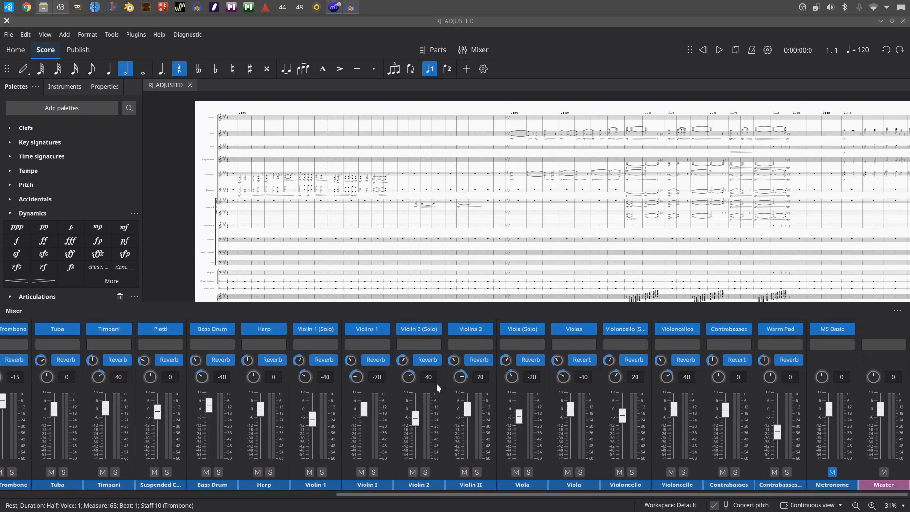
left_click(382, 380)
scroll(498, 256, "down", 5)
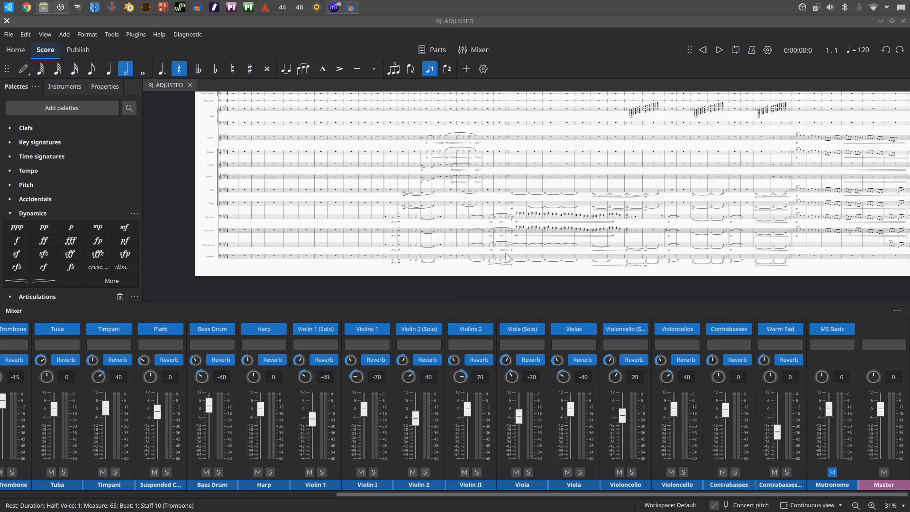
scroll(364, 174, "up", 1)
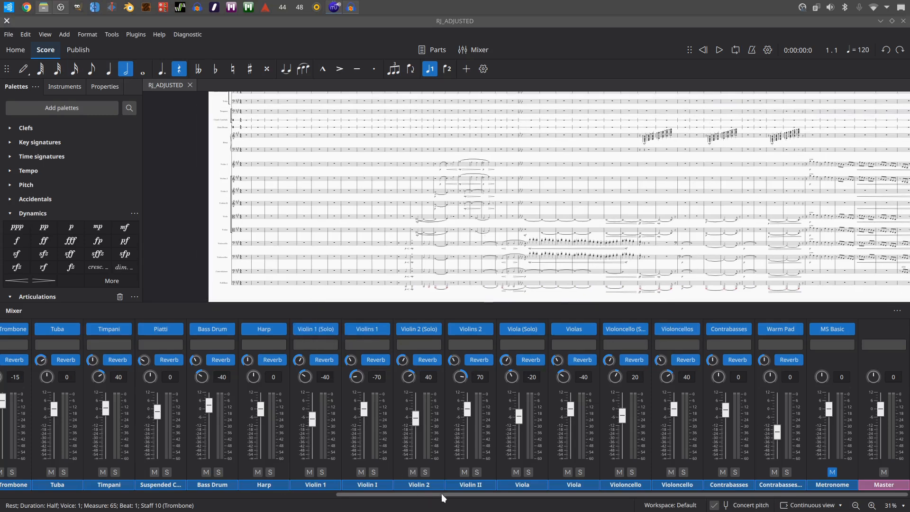
Compare the mixer settings of the wind and brass channels with those of the string and Contrabasses channels, and close the mixer
left_click_drag(441, 494, 92, 477)
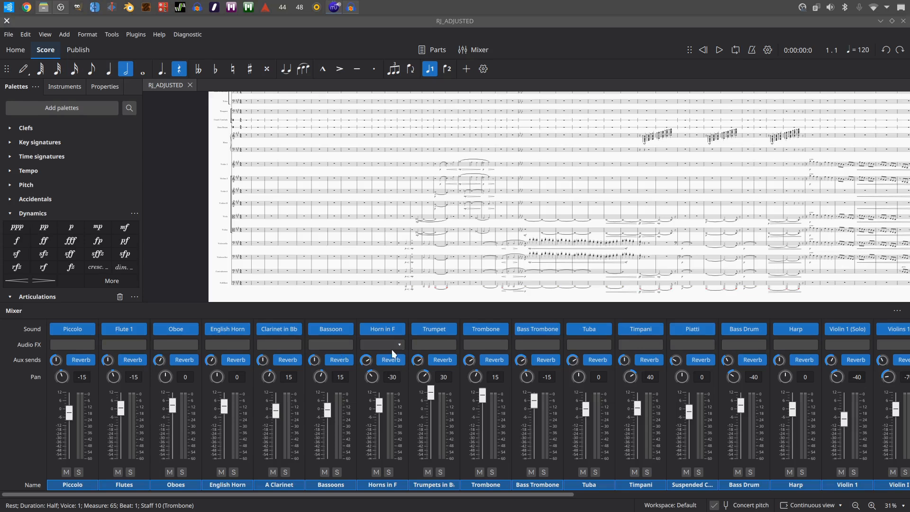
left_click_drag(523, 494, 712, 479)
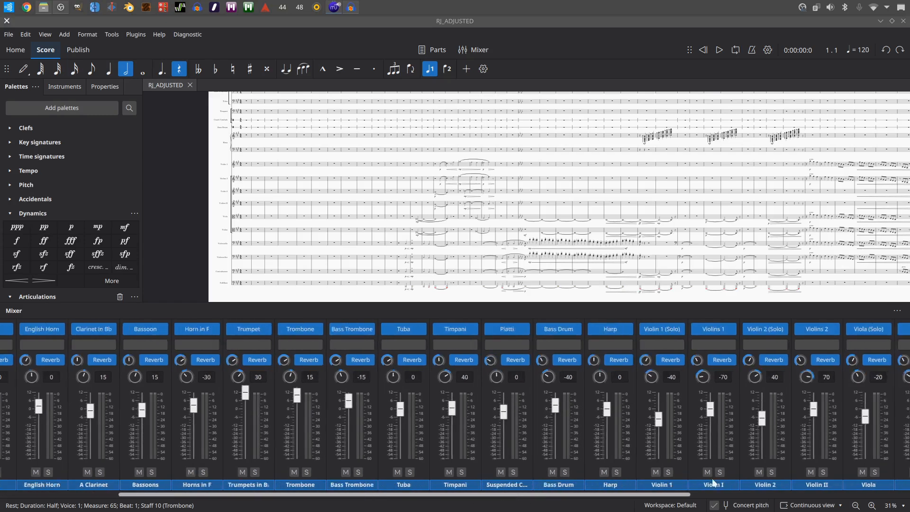
scroll(712, 482, "right", 8)
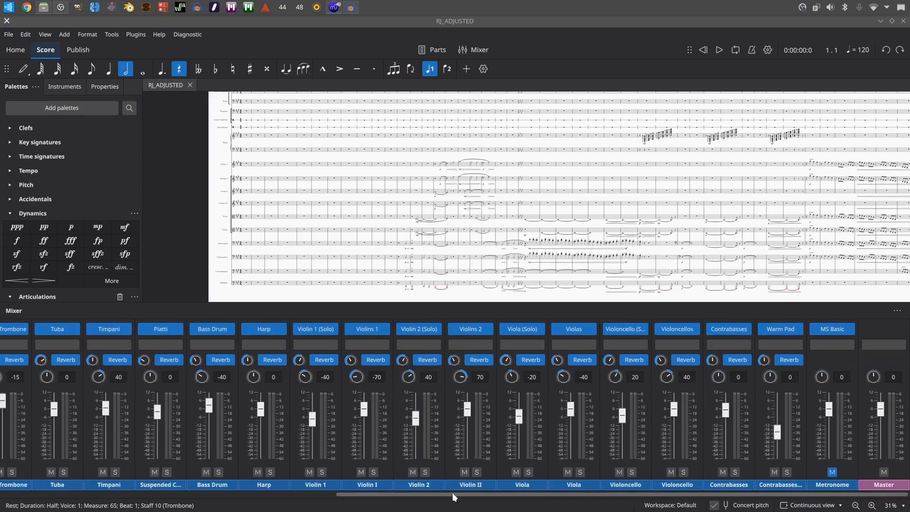
left_click_drag(452, 493, 33, 502)
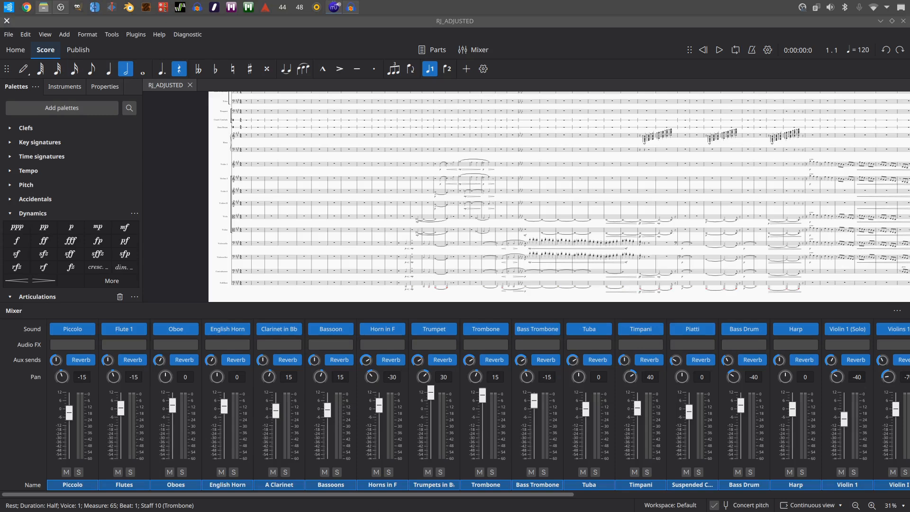
left_click_drag(430, 494, 764, 494)
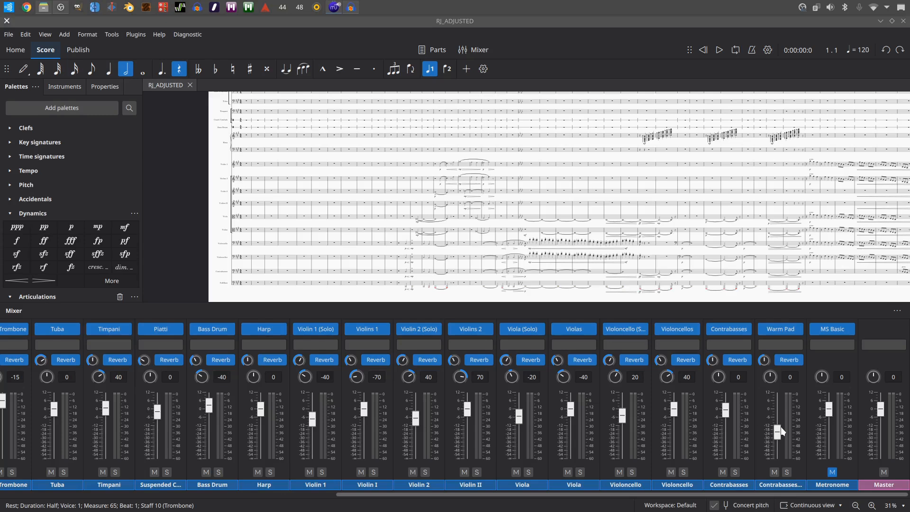
left_click_drag(472, 494, 152, 496)
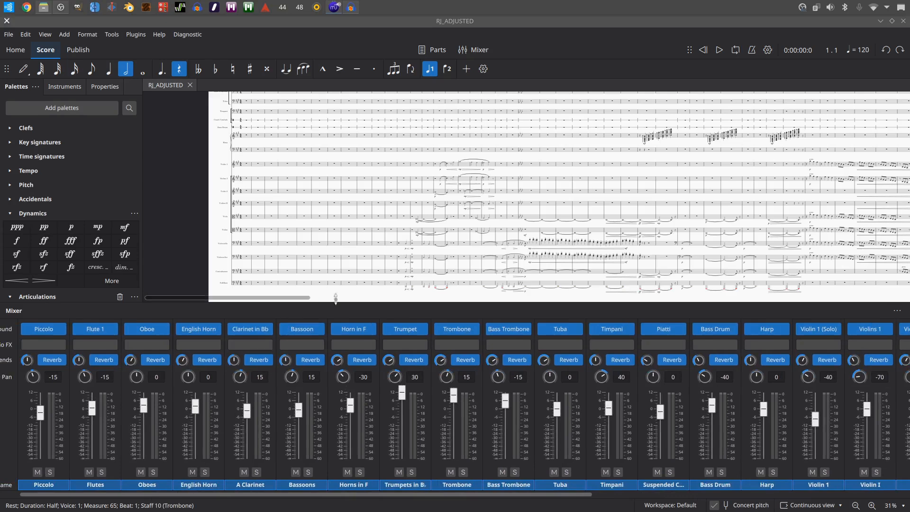
left_click(483, 51)
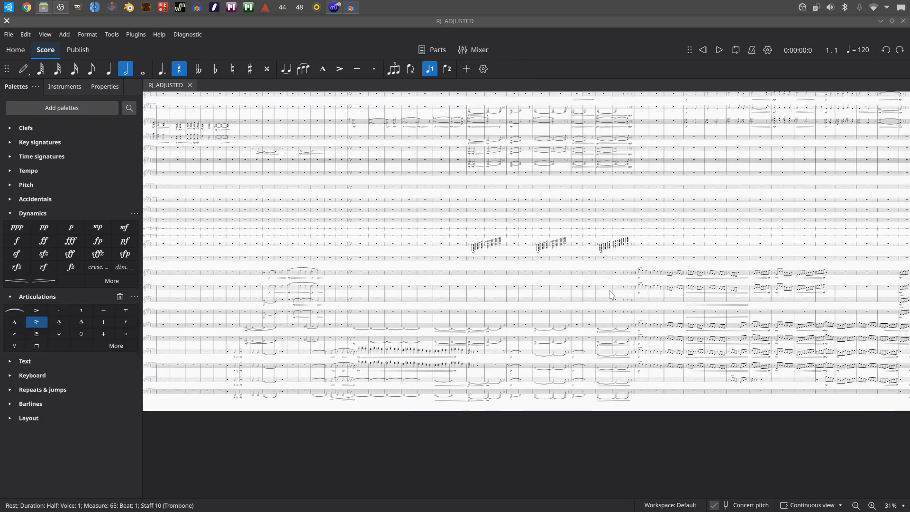
Examine the tempo markings and woodwind and horn dynamics between the 90 and 110 tempo markings, and return to the first measure
scroll(611, 294, "up", 3)
scroll(475, 174, "up", 5)
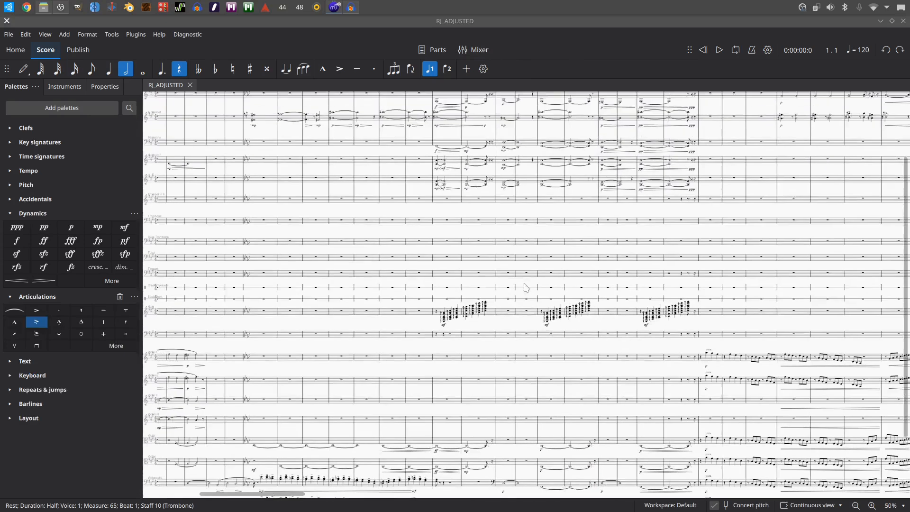
scroll(511, 246, "up", 3)
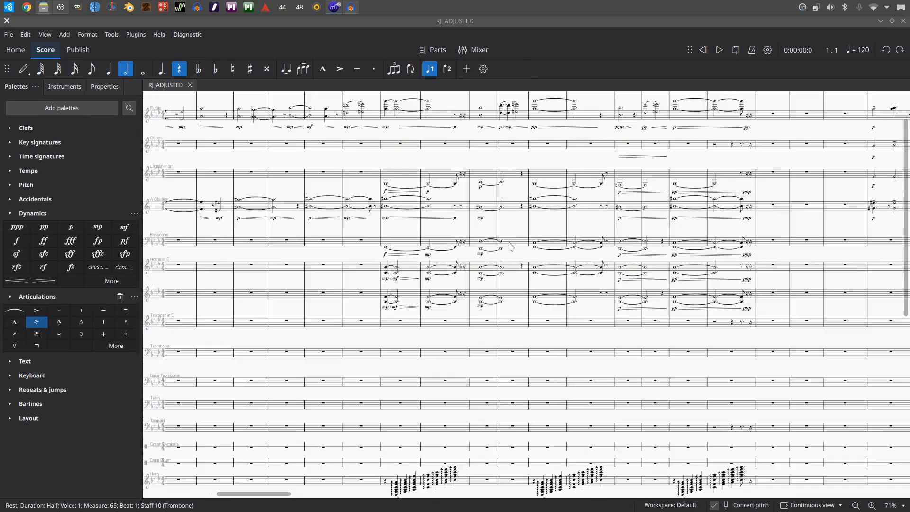
scroll(556, 306, "up", 2)
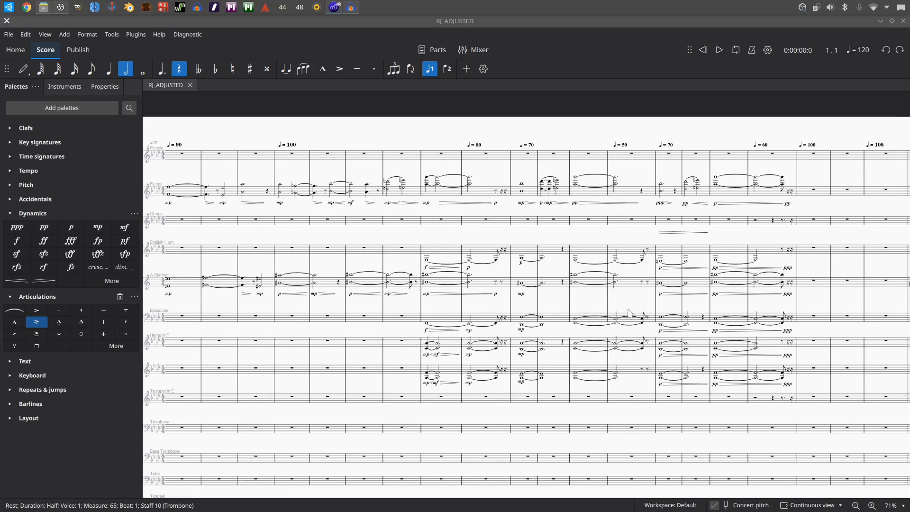
scroll(616, 303, "right", 3)
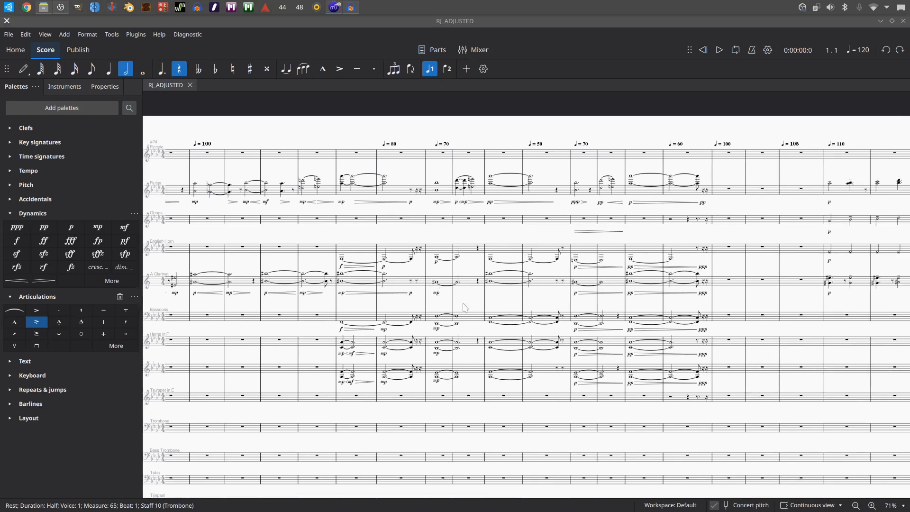
left_click_drag(475, 306, 894, 321)
scroll(893, 321, "left", 10)
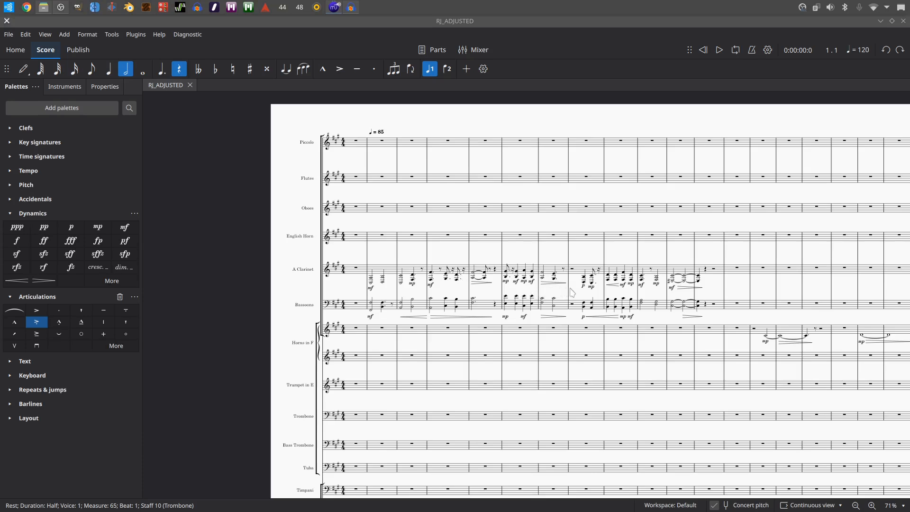
Look through the wind and brass staves from the opening 85 tempo marking to the fortissimo tutti passage
left_click_drag(571, 291, 513, 280)
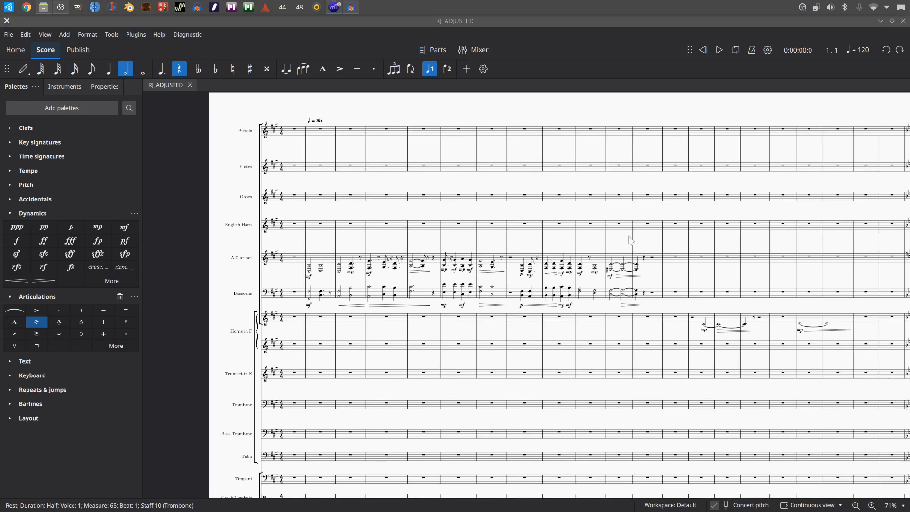
left_click_drag(641, 237, 129, 236)
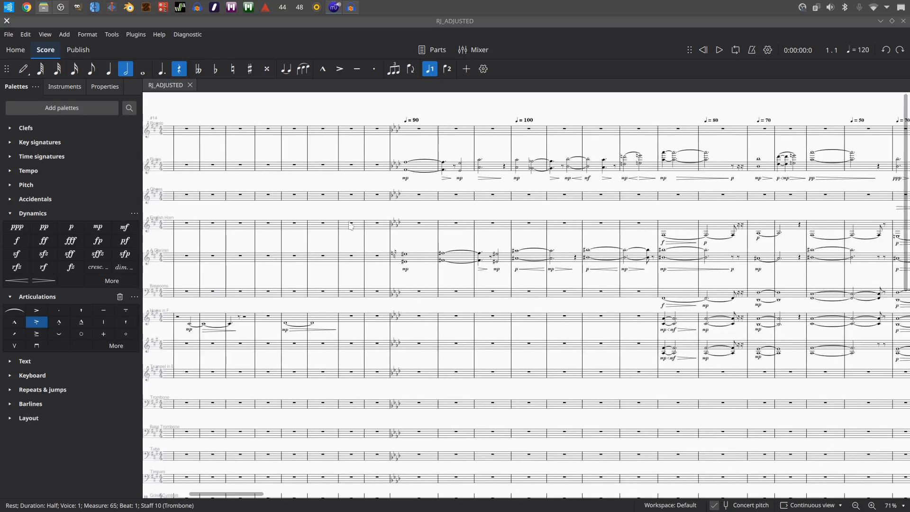
left_click_drag(642, 215, 135, 217)
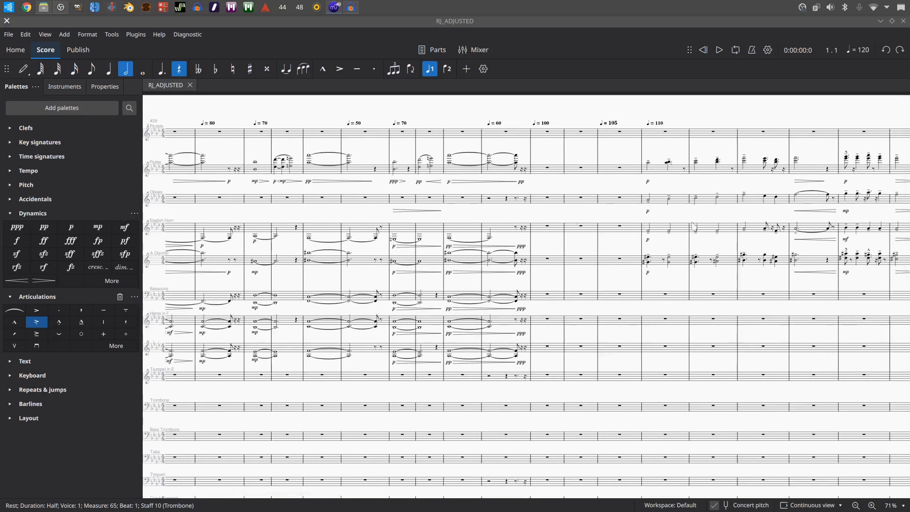
left_click_drag(729, 213, 202, 211)
left_click_drag(734, 212, 181, 211)
left_click_drag(738, 201, 725, 199)
left_click_drag(666, 188, 277, 122)
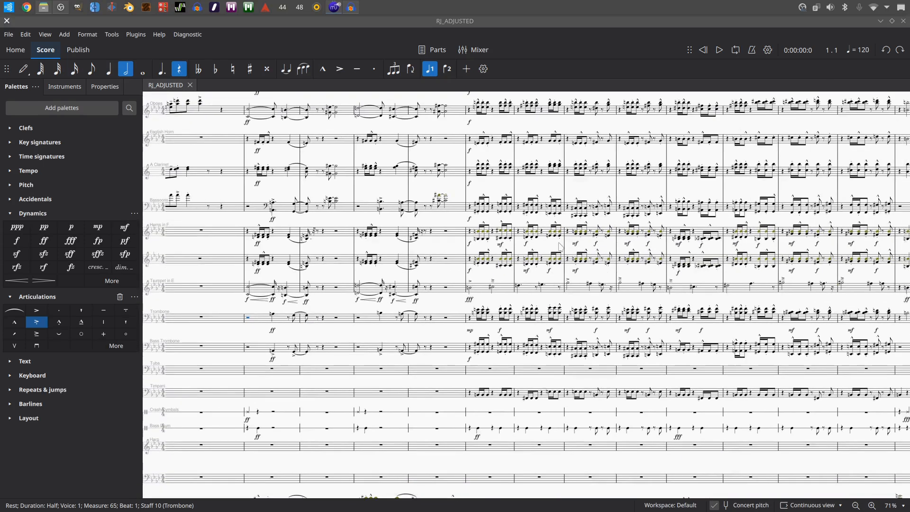
Examine the alternating mf and f dynamics and accents in the horn and trombone staves of the tutti passage
left_click_drag(559, 248, 197, 243)
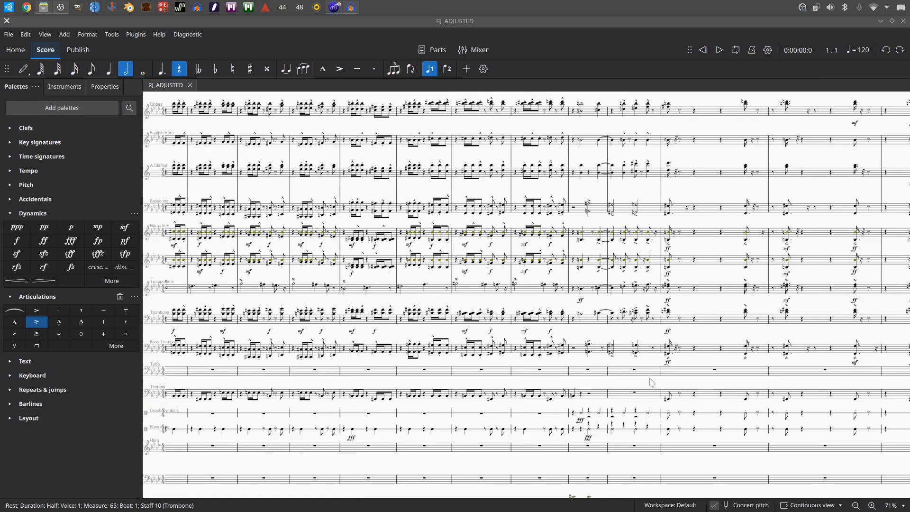
scroll(678, 363, "right", 1)
scroll(677, 364, "right", 5)
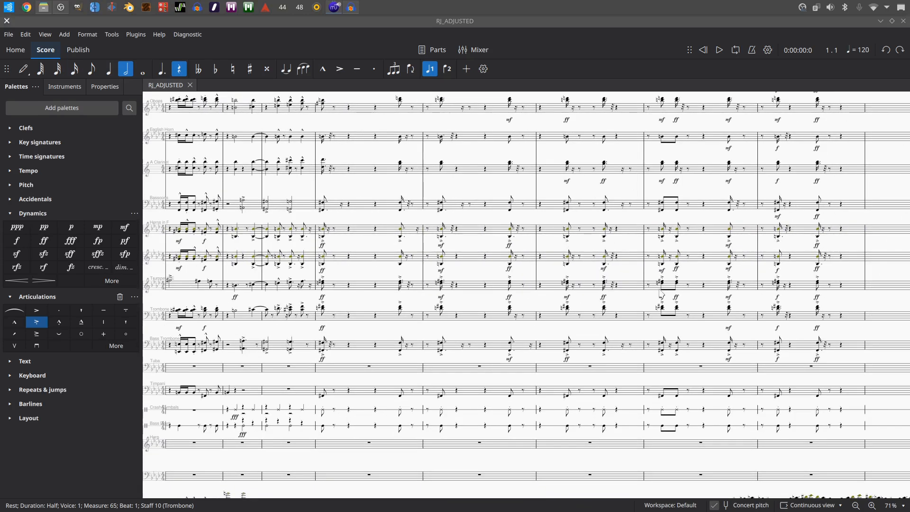
scroll(594, 189, "up", 1)
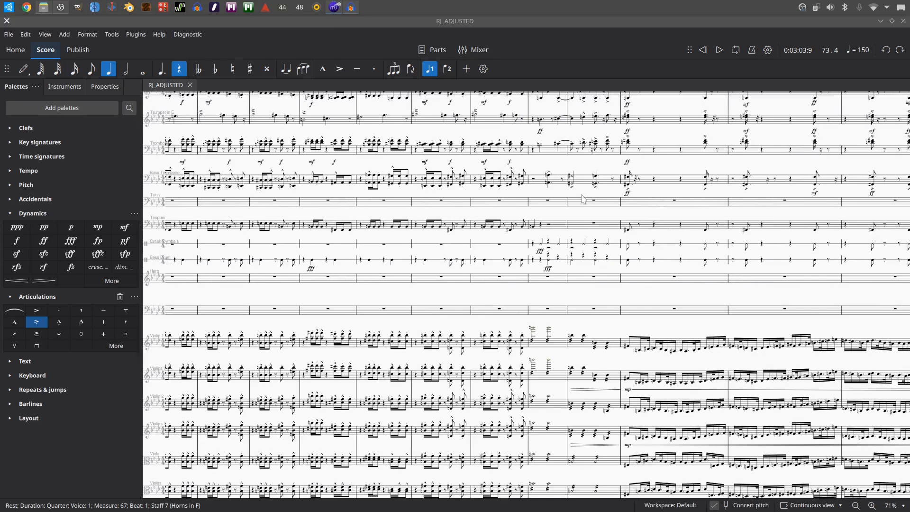
left_click_drag(587, 220, 856, 328)
left_click_drag(284, 208, 532, 204)
left_click_drag(637, 262, 509, 257)
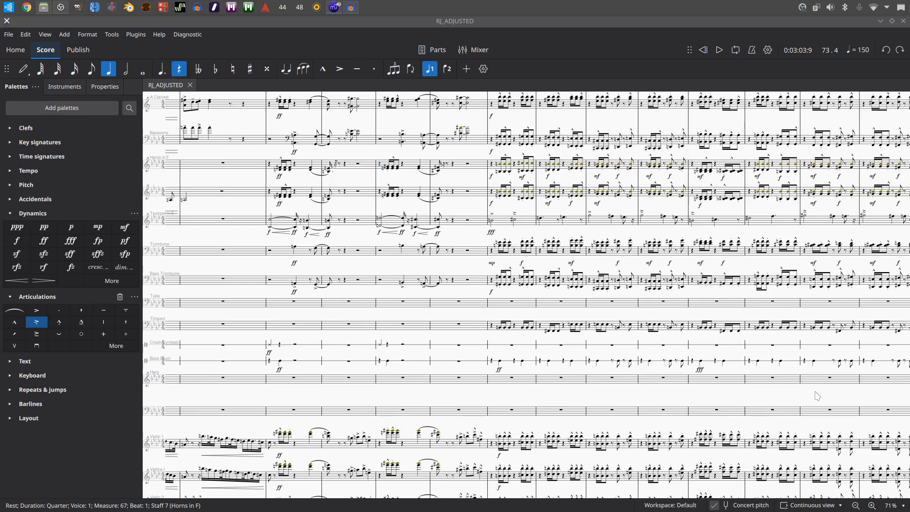
Inspect the fast string runs after the tutti passage and compare their dynamics with the accented wind and brass chords above
left_click_drag(817, 396, 363, 257)
left_click_drag(711, 284, 485, 189)
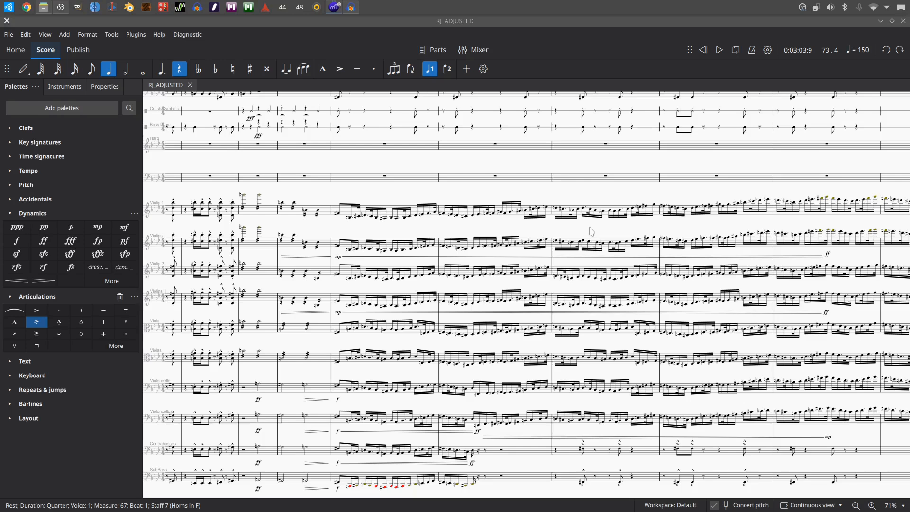
scroll(591, 231, "up", 6)
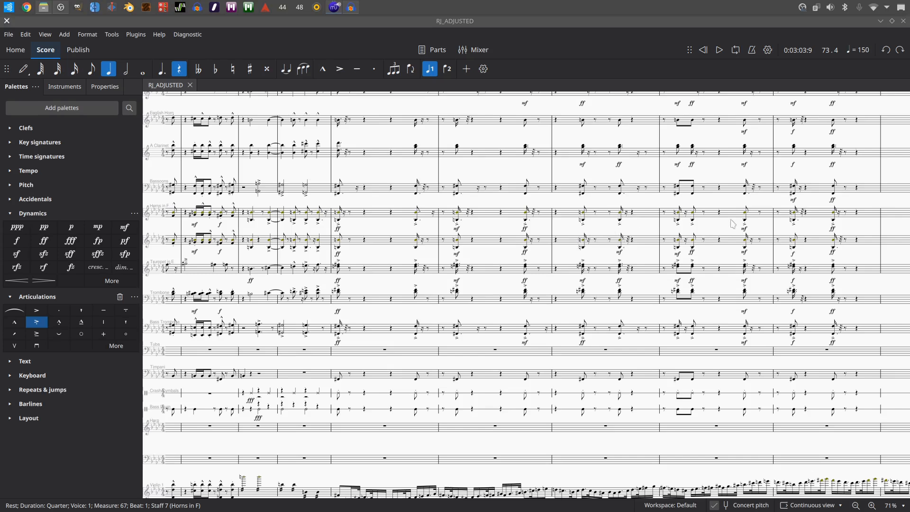
scroll(562, 291, "down", 5)
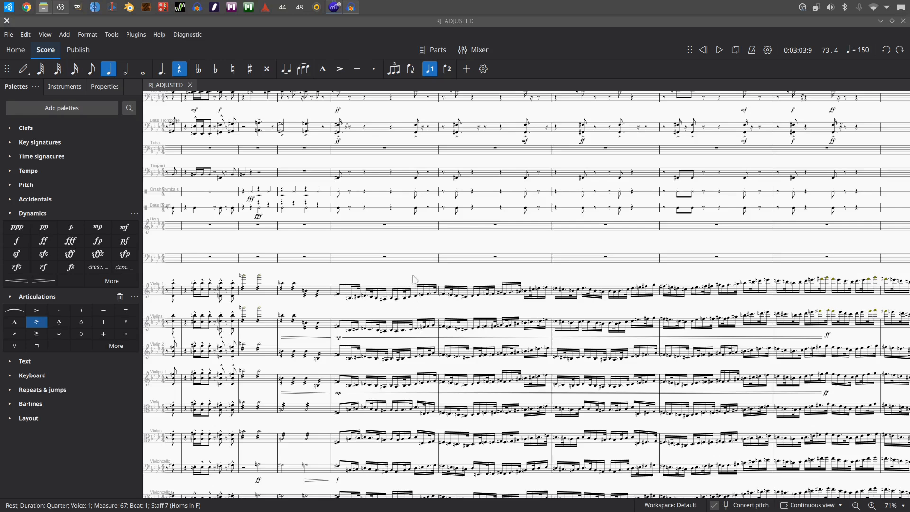
scroll(398, 272, "down", 3)
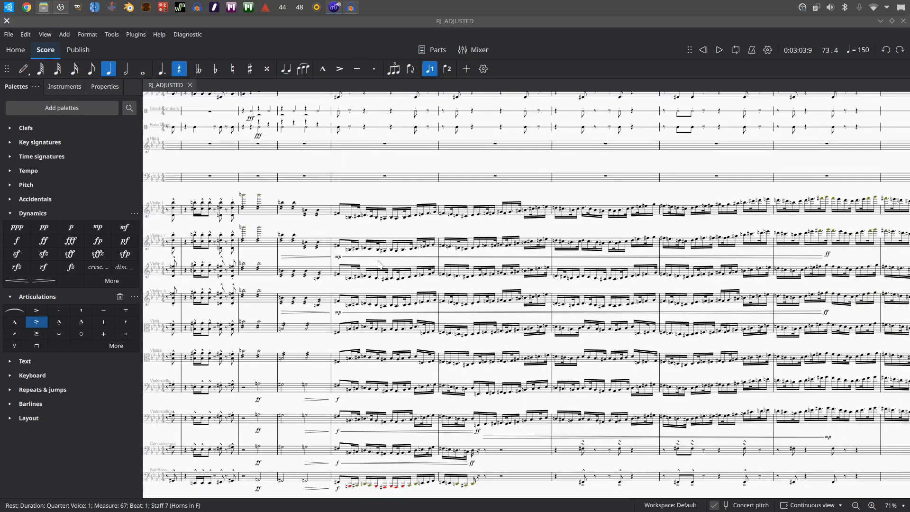
Play the RJ_ADJUSTED score from the first Violin 1 half note of measure 77 and pause it in measure 87
left_click(244, 198)
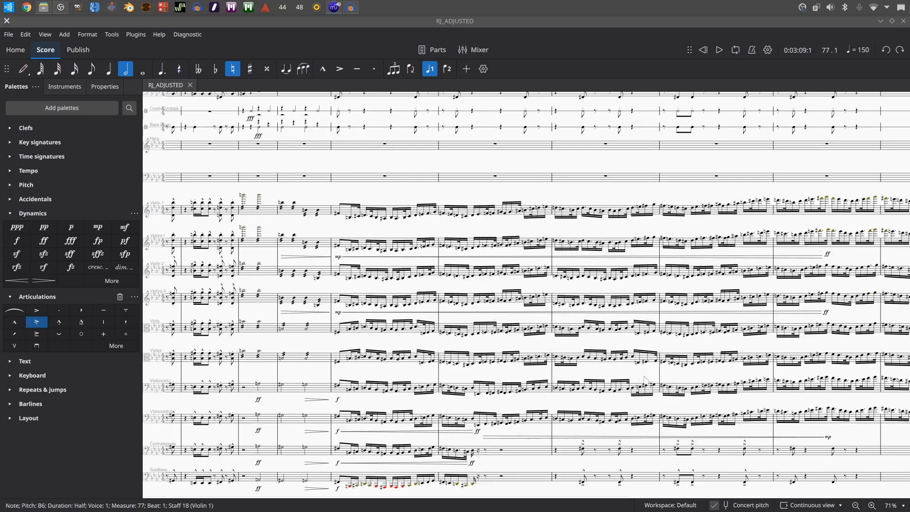
left_click(718, 50)
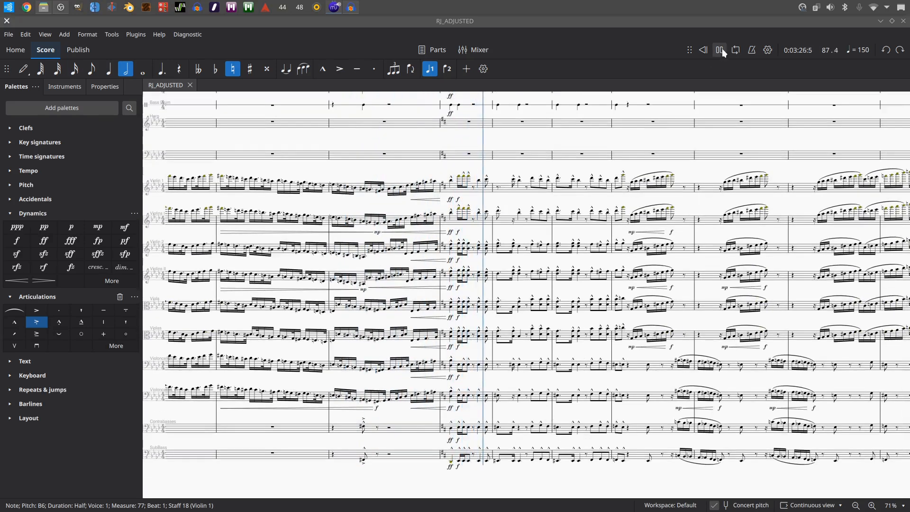
left_click(720, 50)
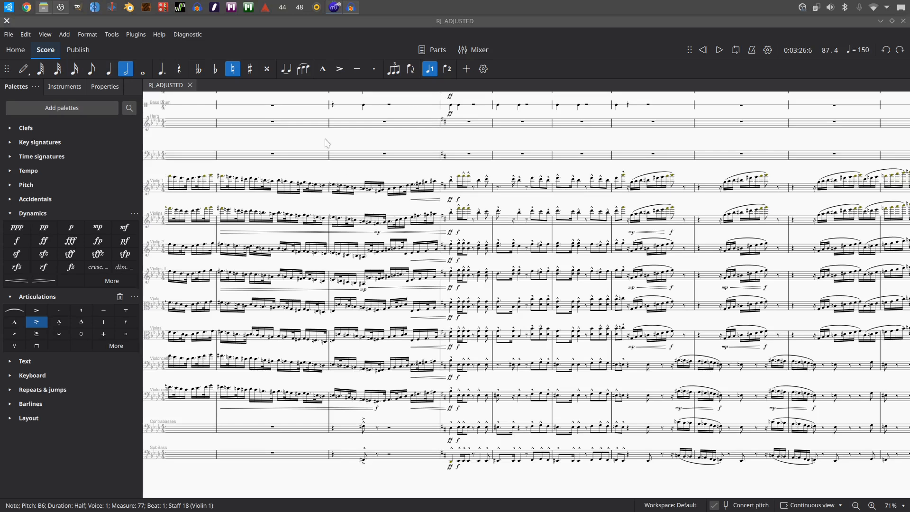
Switch to the RJ_RegularNotation score and find the matching string passage at measure 77
left_click(334, 8)
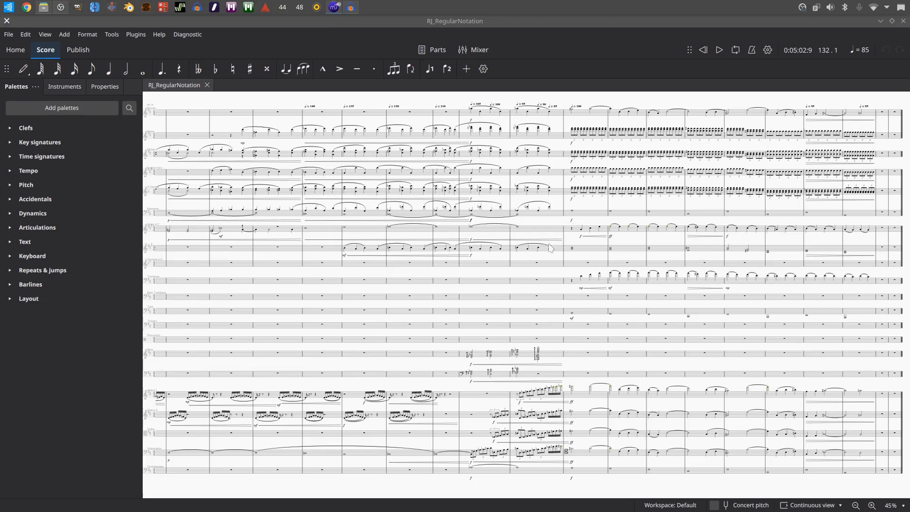
left_click_drag(612, 304, 876, 219)
left_click_drag(428, 253, 870, 251)
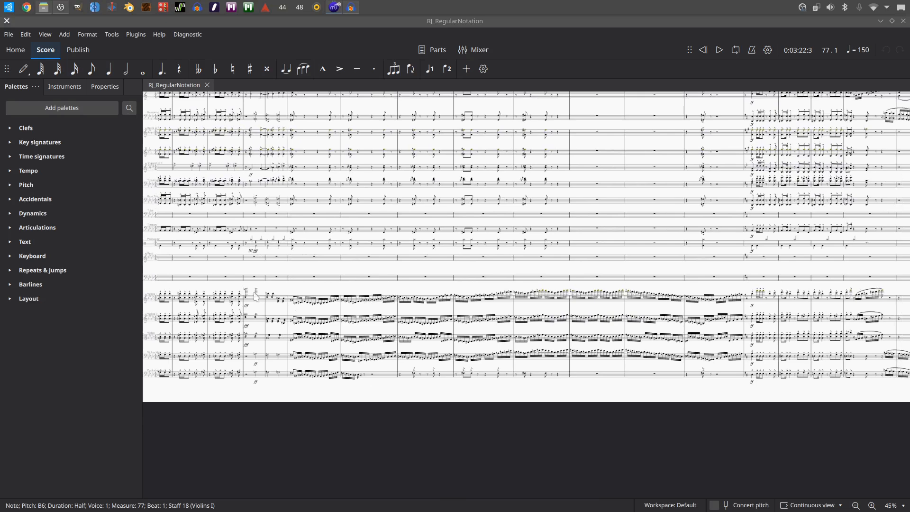
scroll(268, 321, "up", 3)
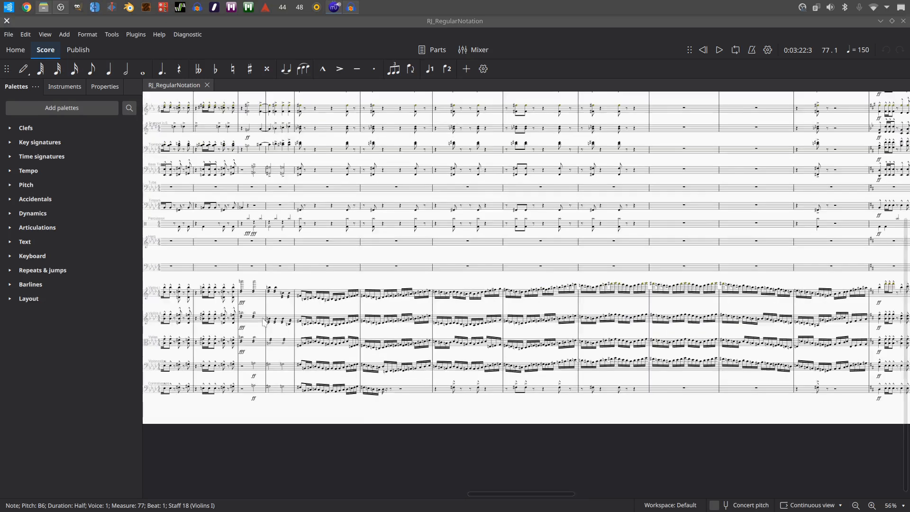
scroll(441, 310, "down", 1)
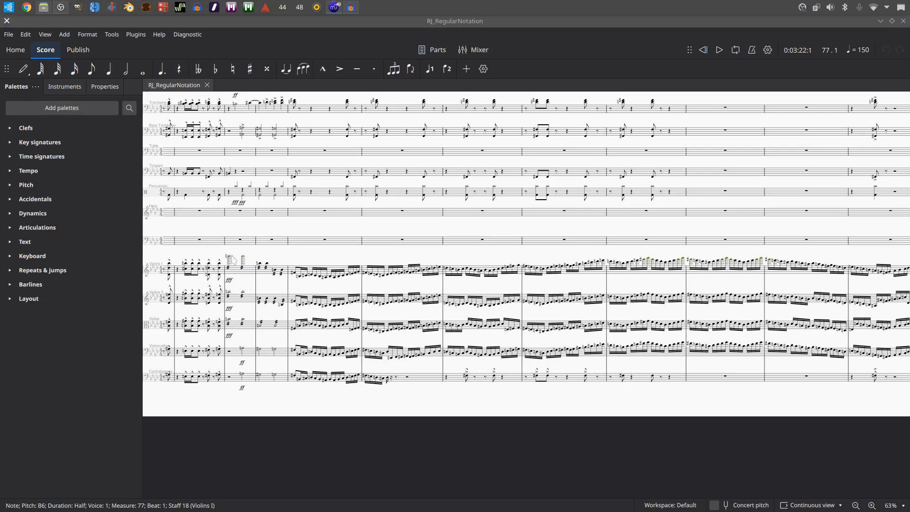
Play the RJ_RegularNotation score from the selected Violin 1 note in measure 77 and pause it in measure 87
left_click(719, 50)
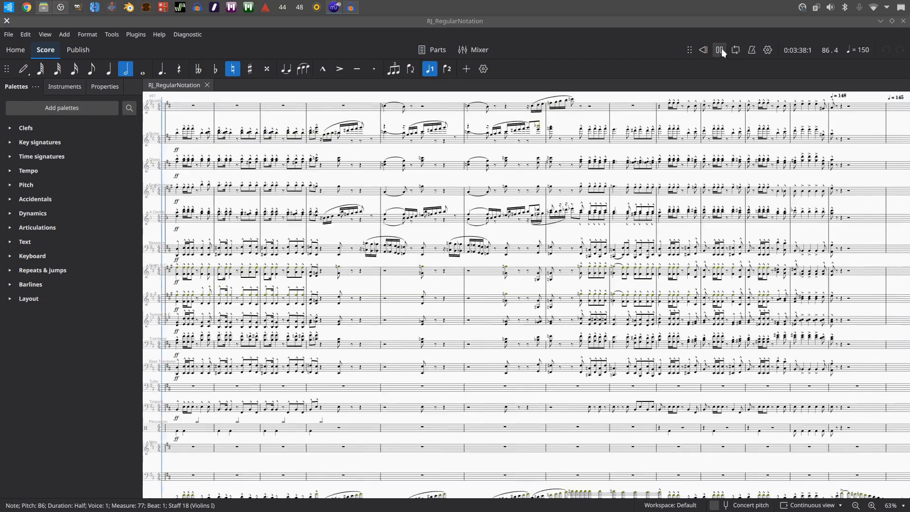
left_click(720, 48)
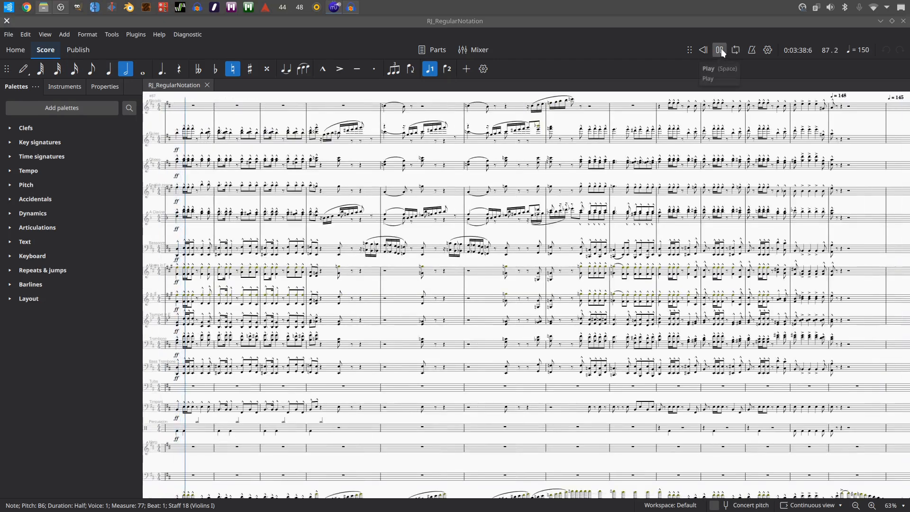
Examine how the fast string runs from measure 79 and the wind and brass chords above them are notated in the regular score
scroll(335, 241, "down", 5)
scroll(427, 285, "left", 10)
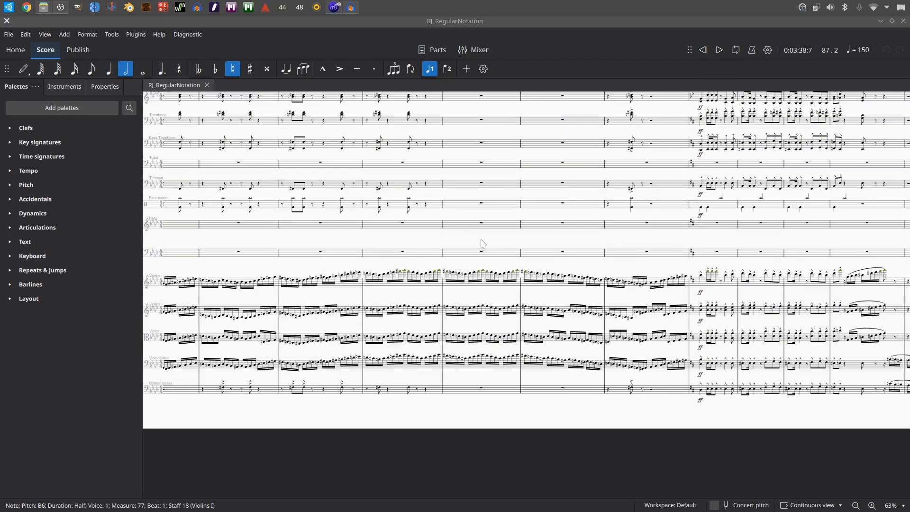
left_click_drag(481, 240, 467, 210)
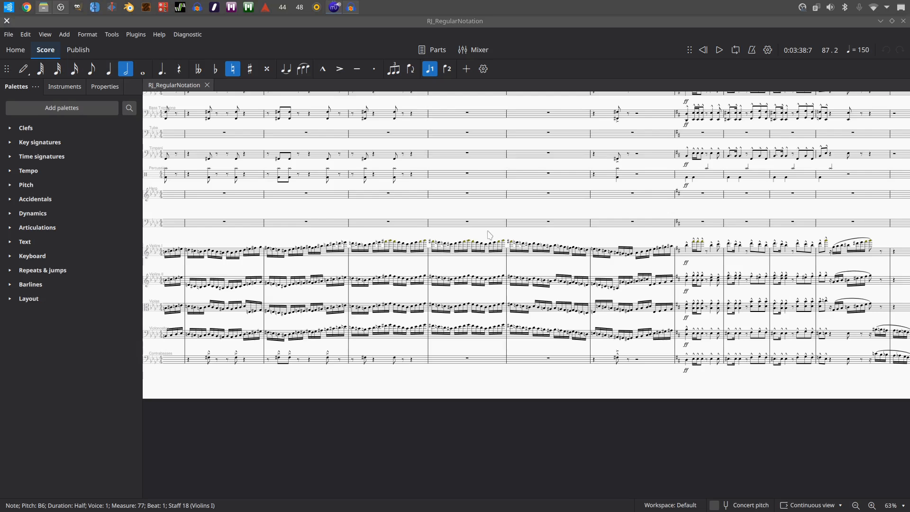
scroll(474, 232, "left", 2)
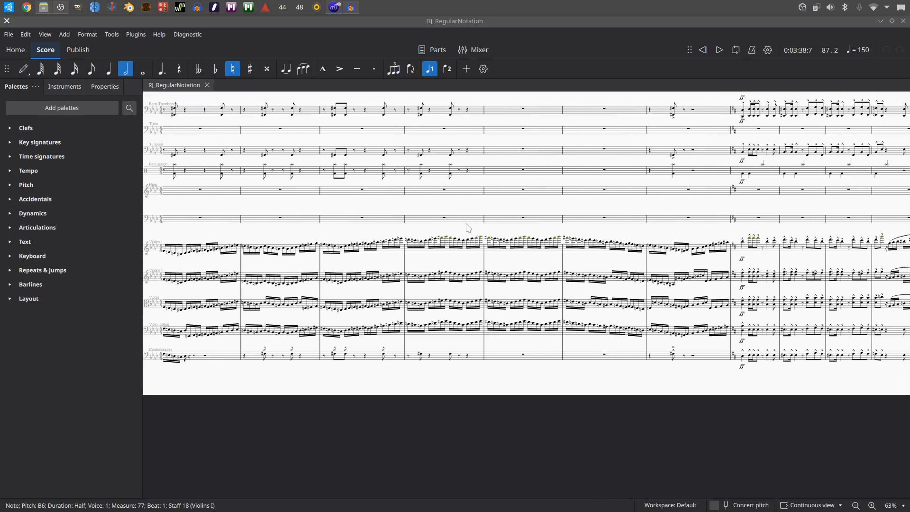
left_click_drag(464, 232, 584, 256)
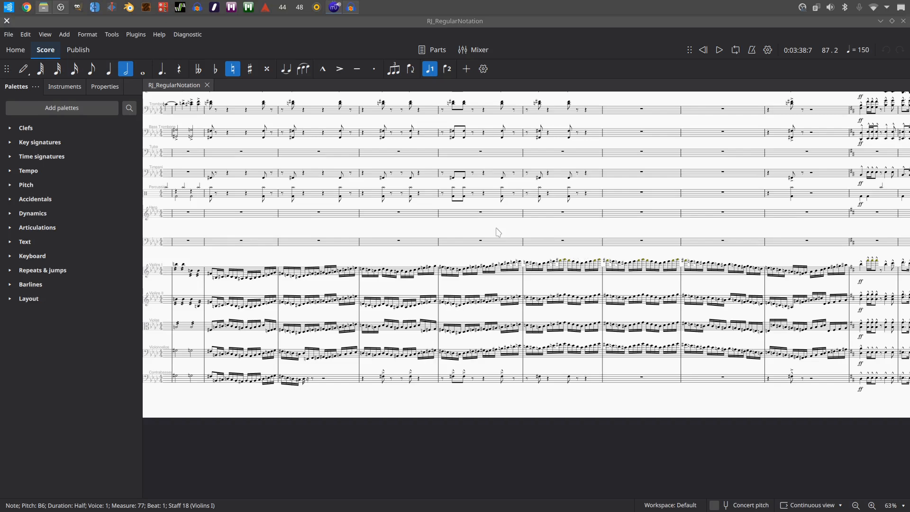
scroll(493, 227, "up", 2)
scroll(493, 228, "left", 5)
scroll(483, 183, "up", 1)
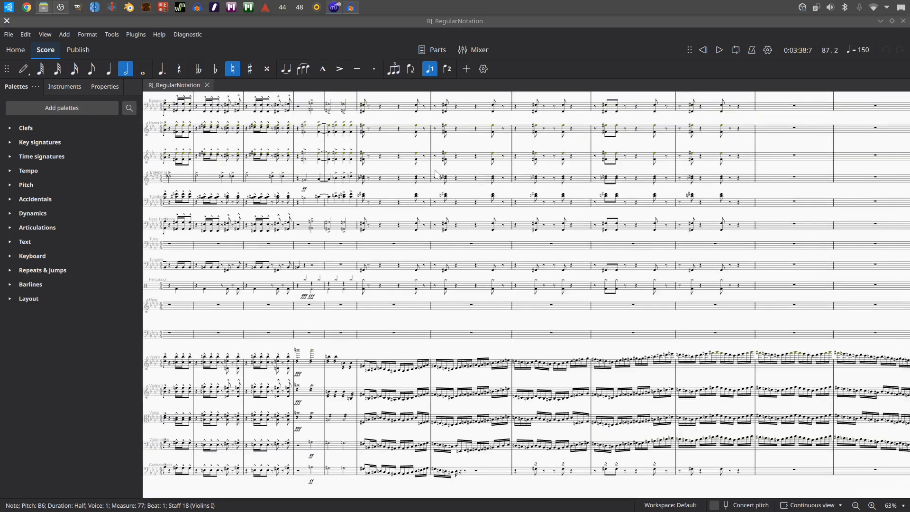
scroll(503, 168, "up", 1)
scroll(491, 181, "up", 1)
scroll(491, 180, "right", 2)
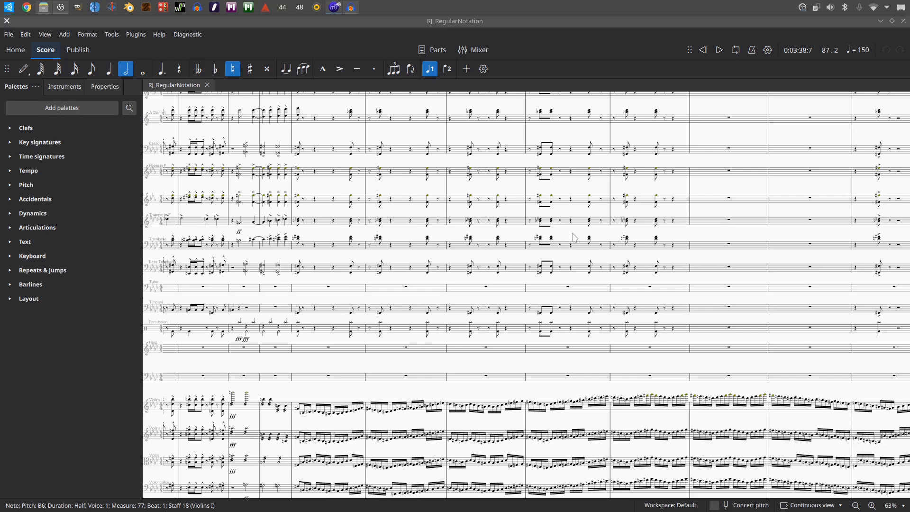
left_click_drag(574, 237, 473, 169)
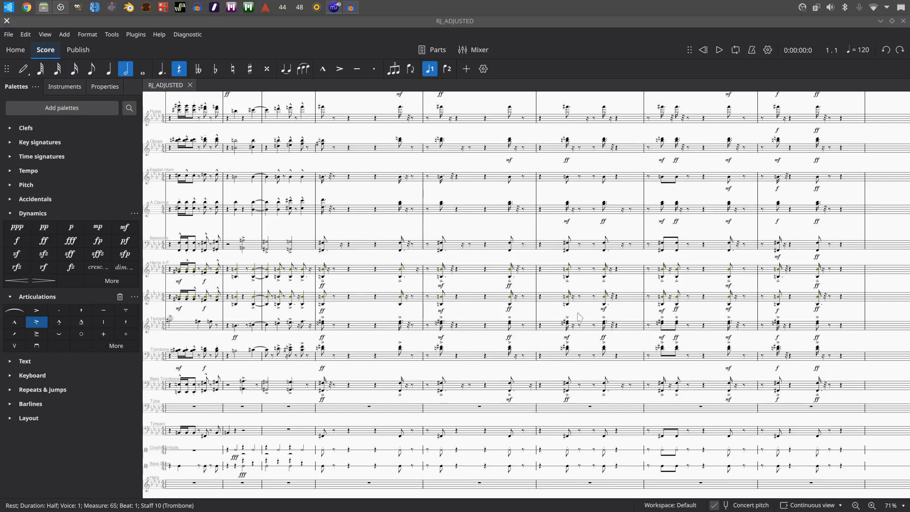
In the RJ_ADJUSTED score, compare the dynamics of the horns, trumpet and trombones with the woodwinds in the tutti passage and following chords
scroll(579, 317, "right", 5)
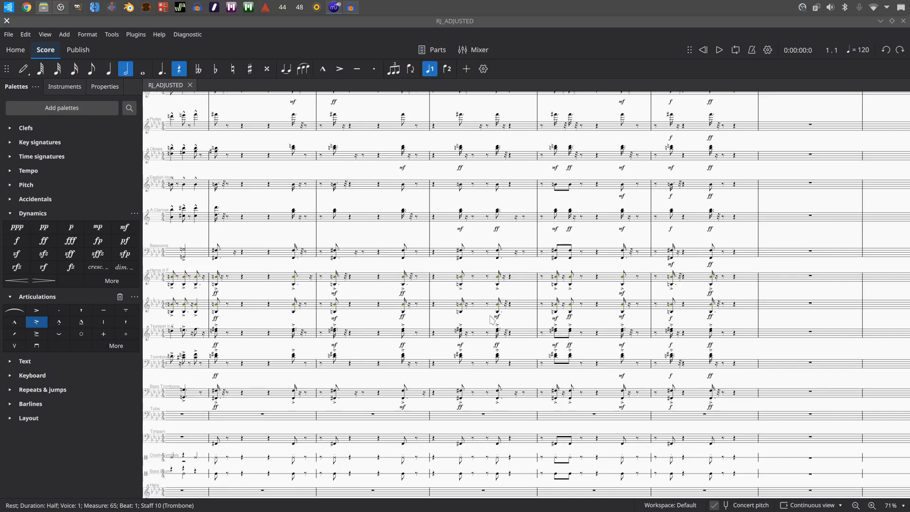
left_click_drag(266, 205, 717, 203)
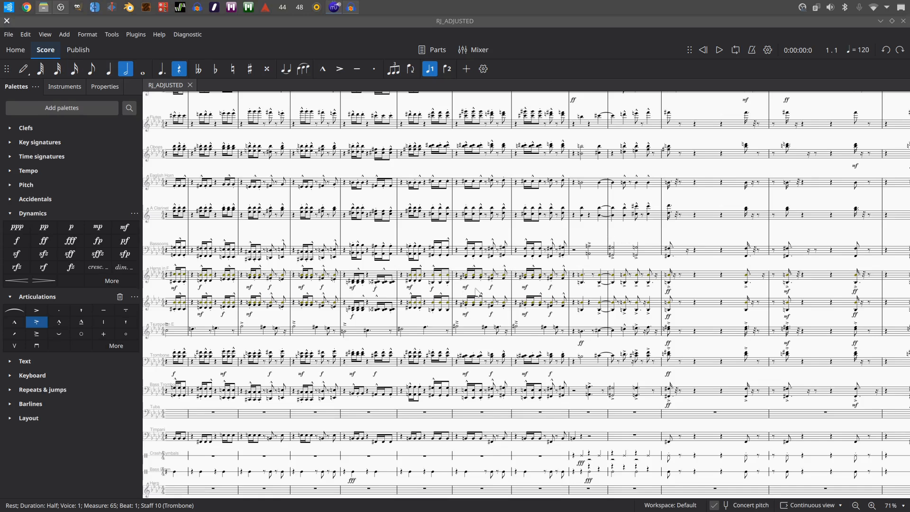
left_click_drag(479, 288, 616, 295)
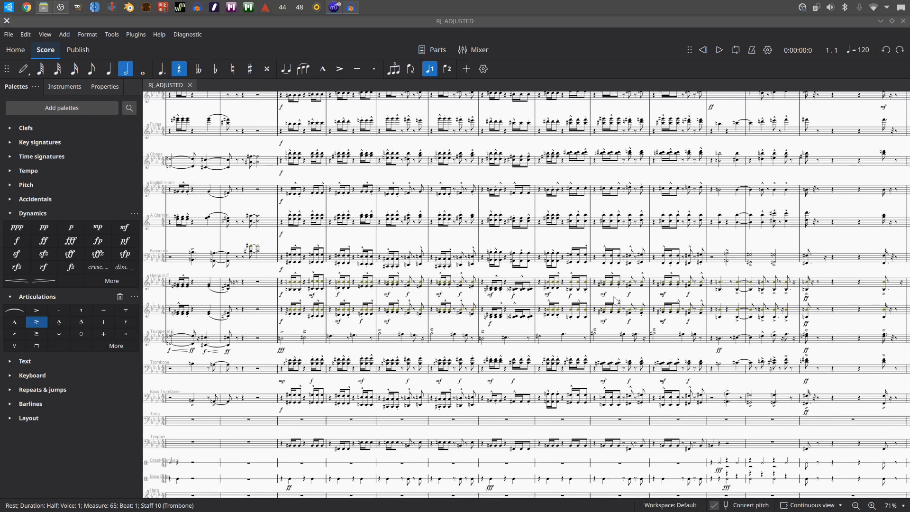
scroll(296, 223, "up", 5)
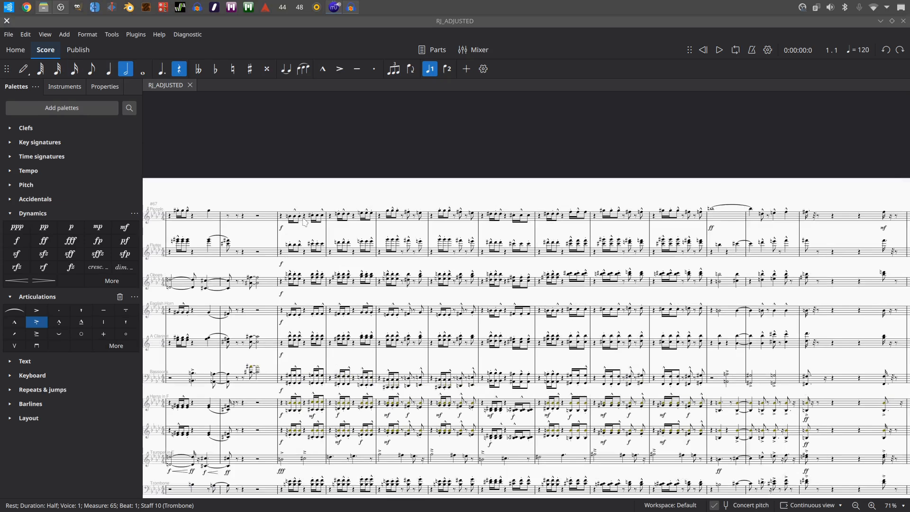
scroll(415, 248, "down", 5)
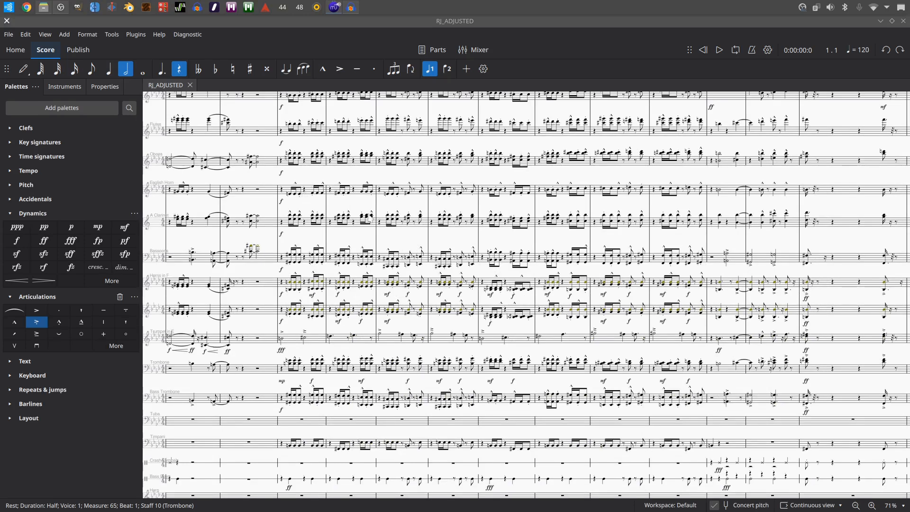
scroll(301, 208, "up", 3)
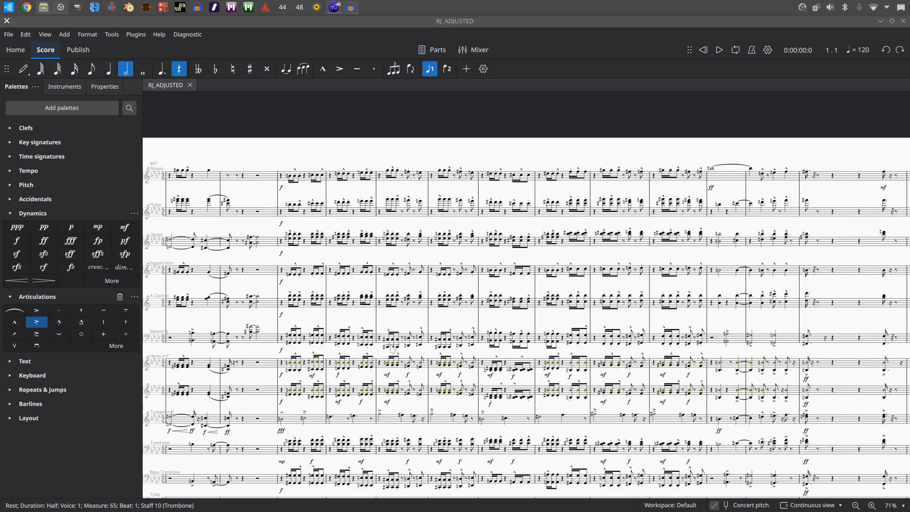
scroll(375, 340, "down", 3)
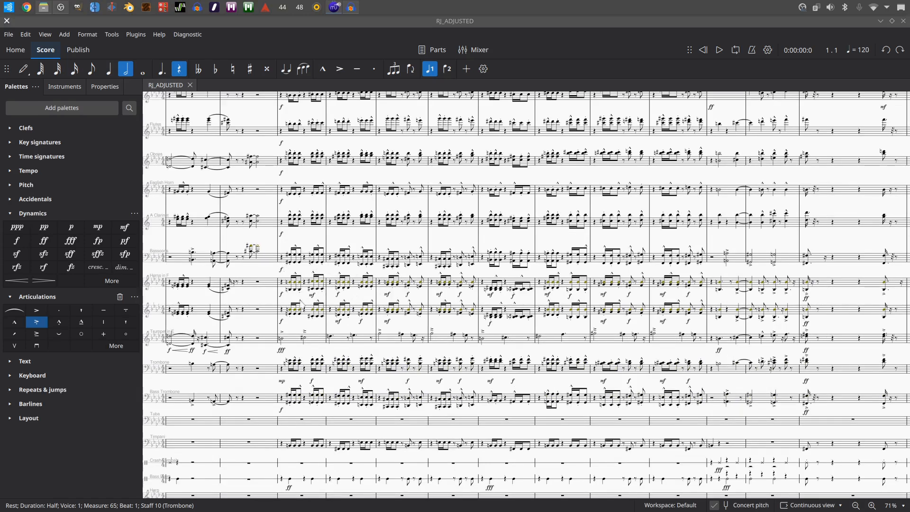
scroll(285, 245, "down", 2)
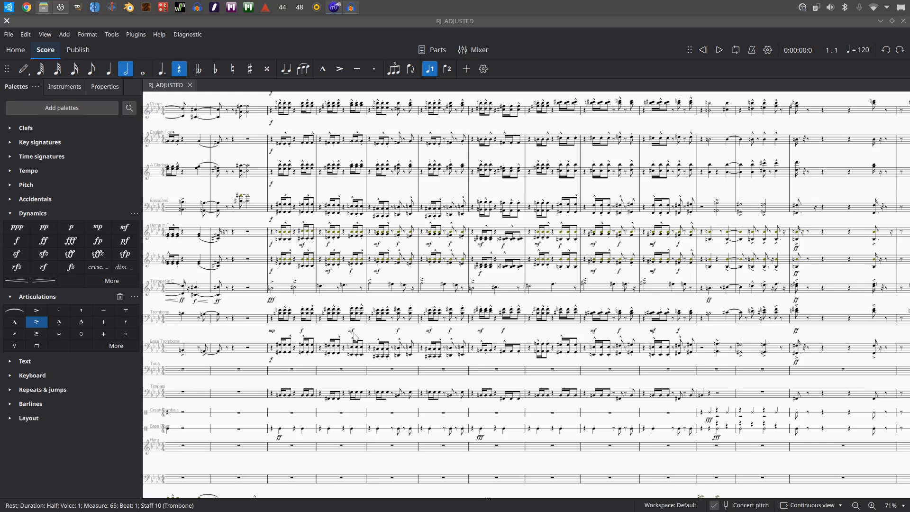
left_click_drag(377, 337, 400, 344)
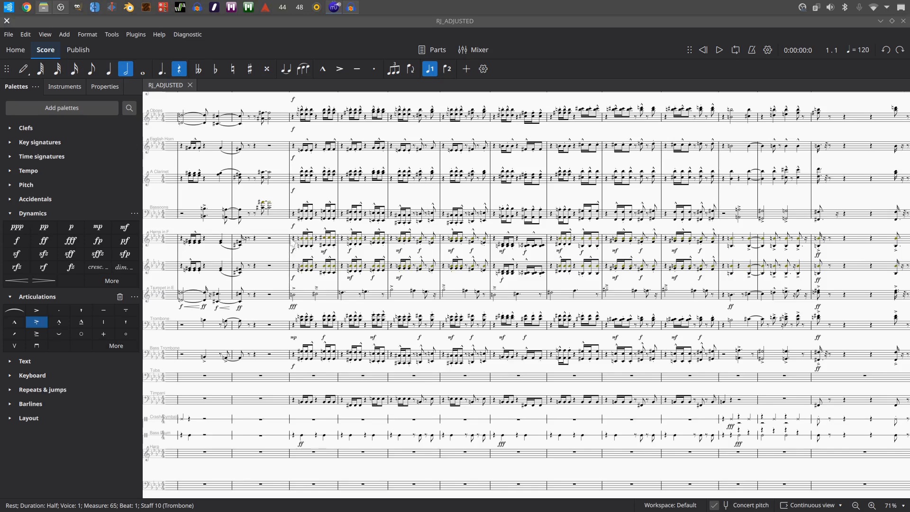
Play the RJ_ADJUSTED score from the first Horns in F quarter rest of measure 67 and pause it in measure 73
left_click_drag(268, 227, 404, 239)
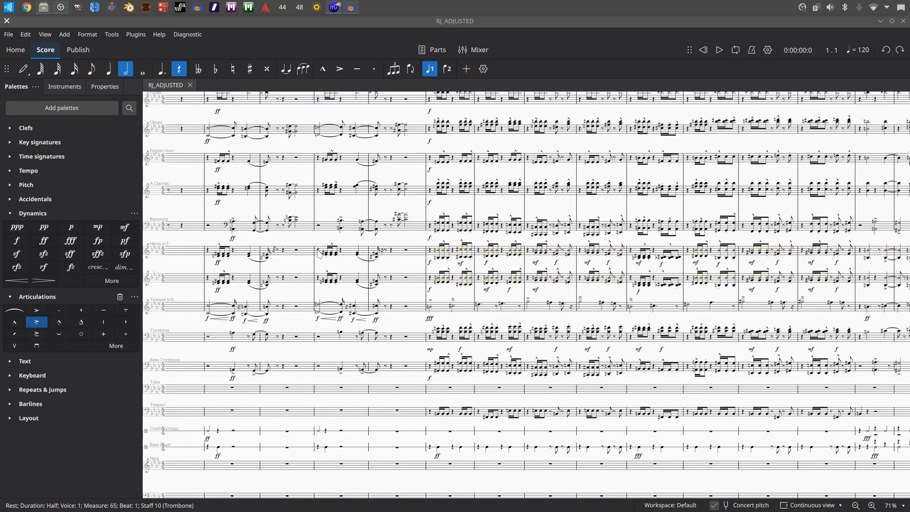
left_click(320, 254)
left_click(716, 52)
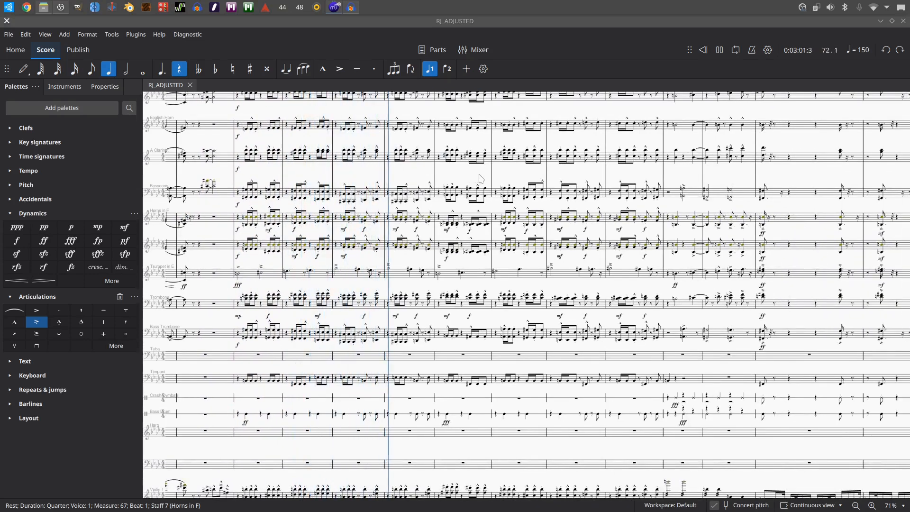
left_click(719, 50)
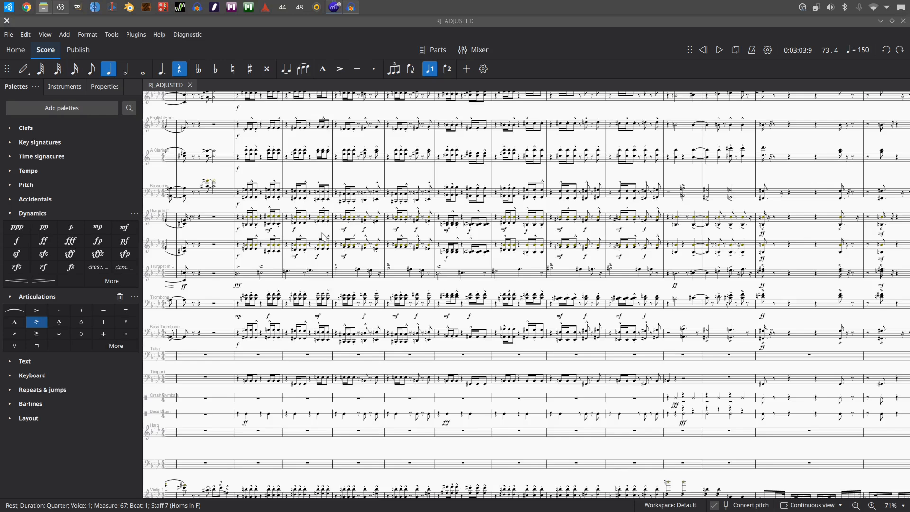
Inspect the woodwind, brass, percussion and string staves of the tutti passage to compare their dynamics across the orchestra
scroll(460, 216, "up", 3)
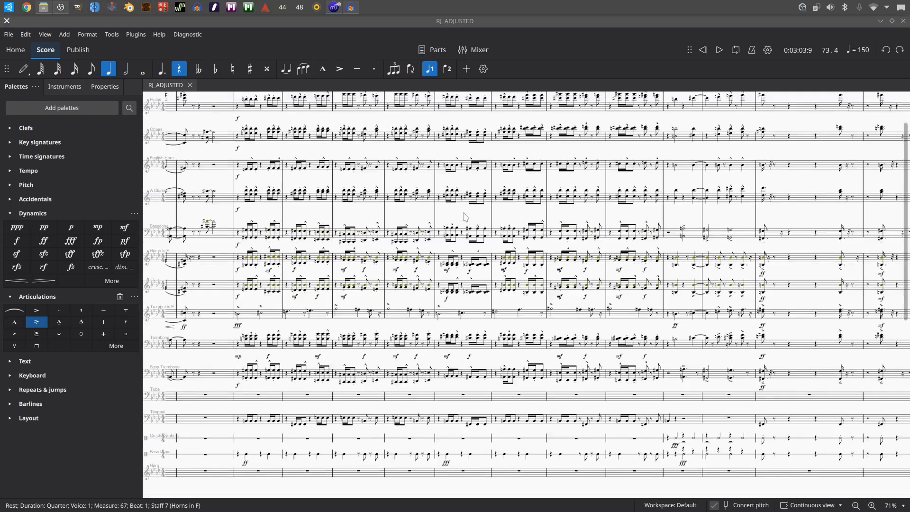
scroll(476, 216, "up", 2)
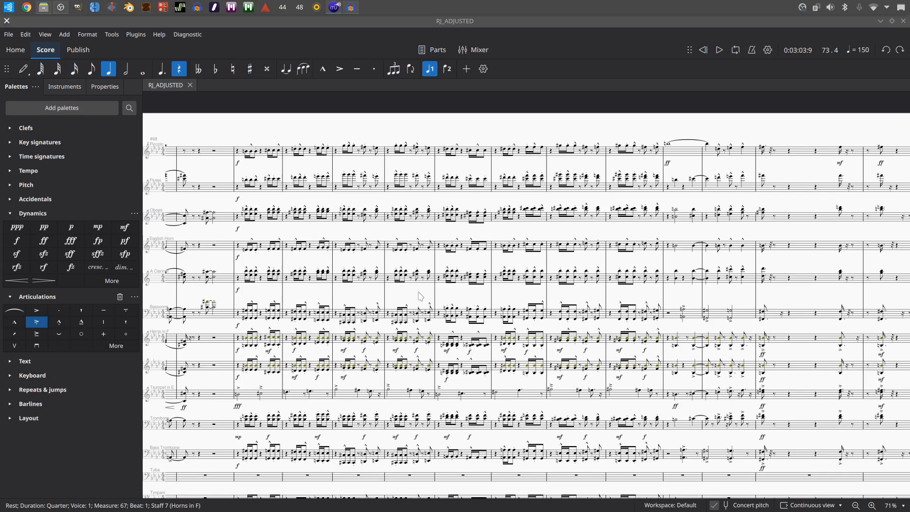
scroll(420, 296, "down", 4)
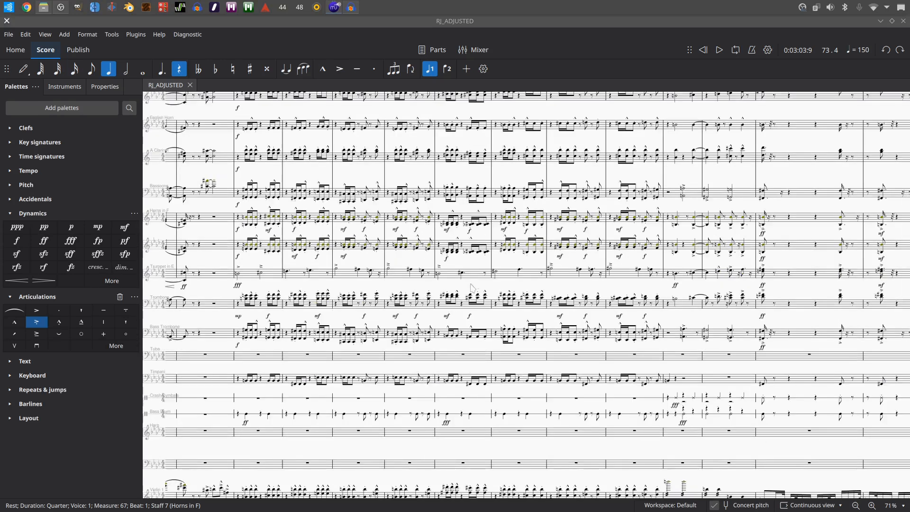
scroll(484, 265, "right", 3)
scroll(339, 214, "down", 3)
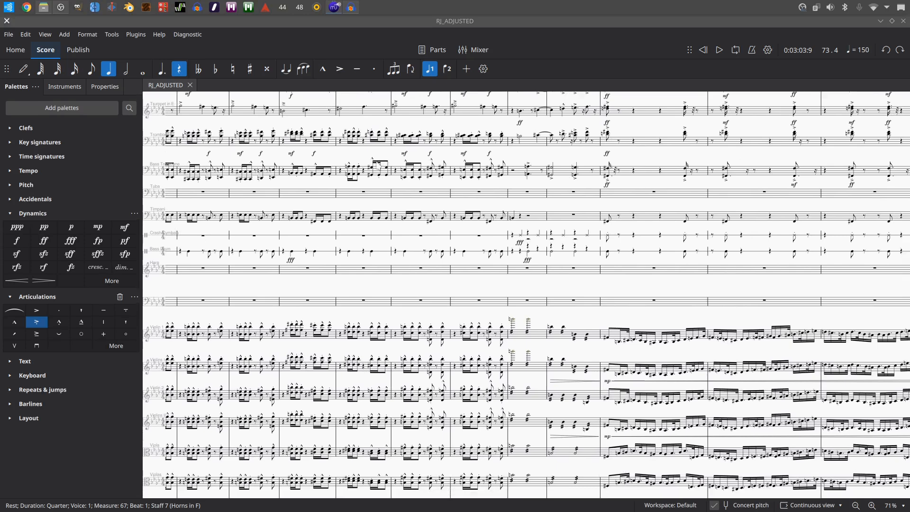
scroll(360, 164, "up", 1)
scroll(360, 164, "left", 2)
scroll(436, 219, "up", 1)
scroll(436, 219, "left", 1)
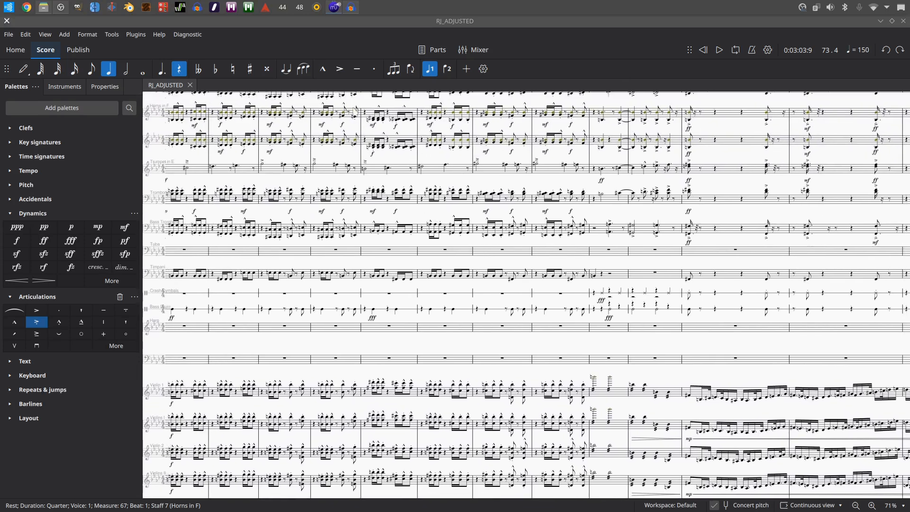
Switch to the RJ_ADJUSTED_Enveloped project in Audacity, solo the RJ_ADJUSTED track and remove the solo from RJ_Live_Norm
left_click(351, 10)
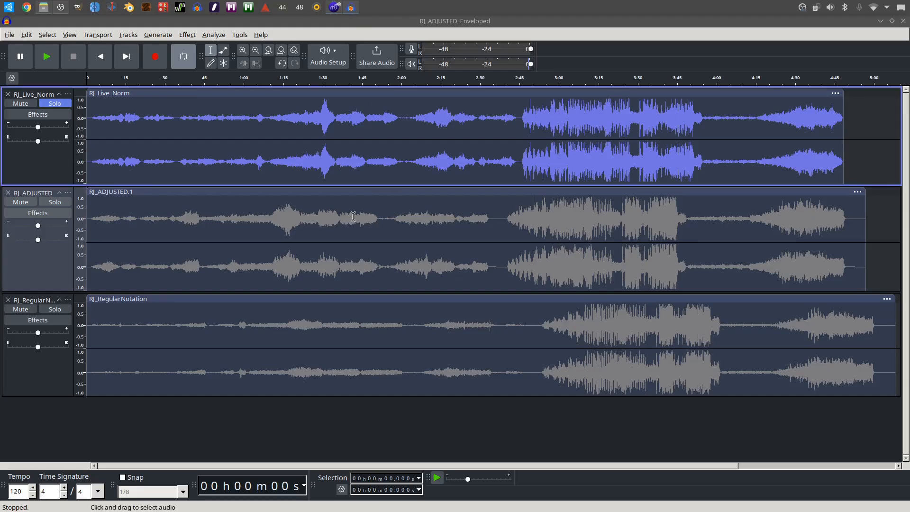
left_click(68, 203)
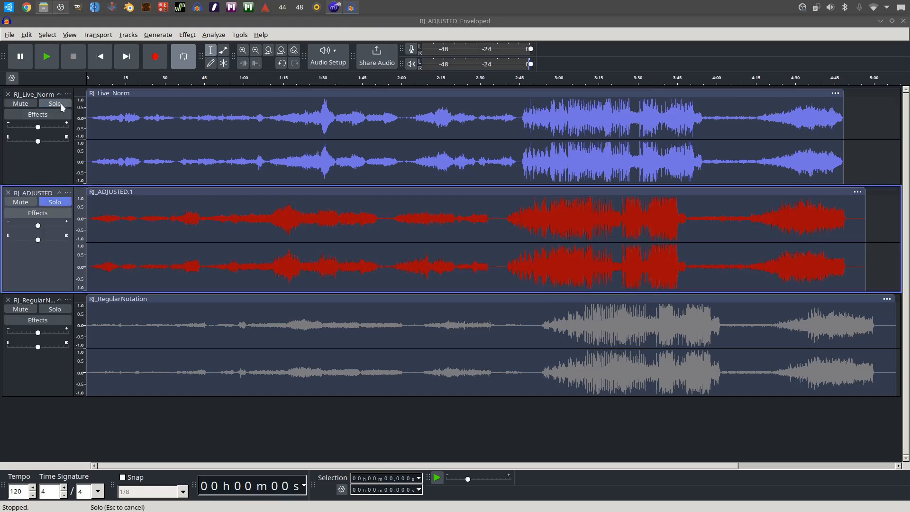
left_click(61, 103)
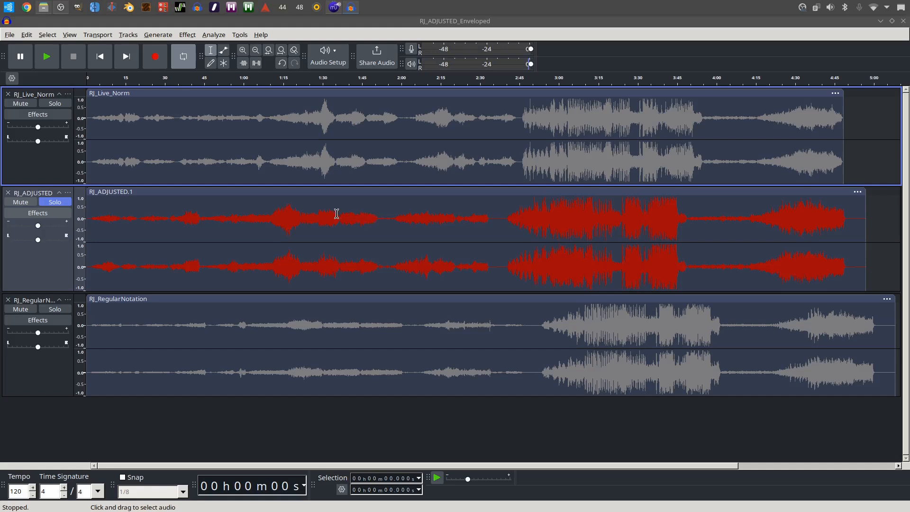
Play the soloed RJ_ADJUSTED track from the beginning and stop it at about 4:49
left_click(47, 56)
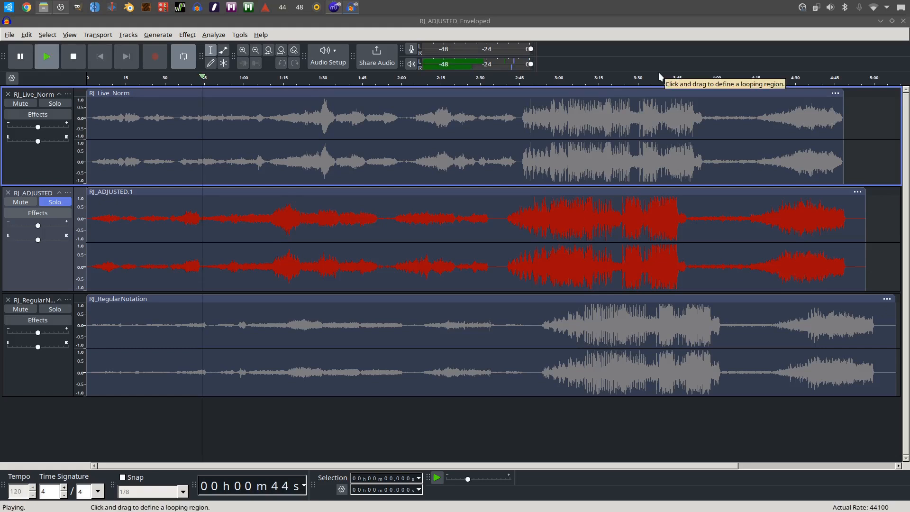
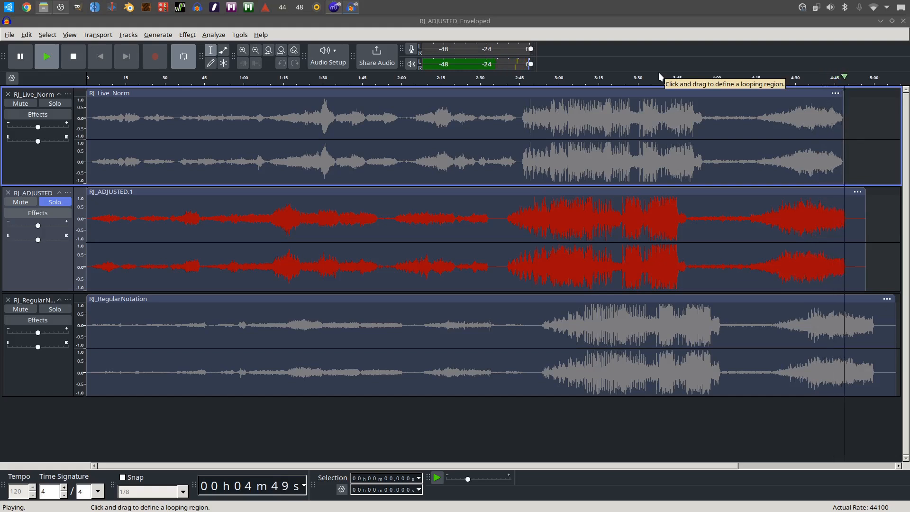
left_click(73, 56)
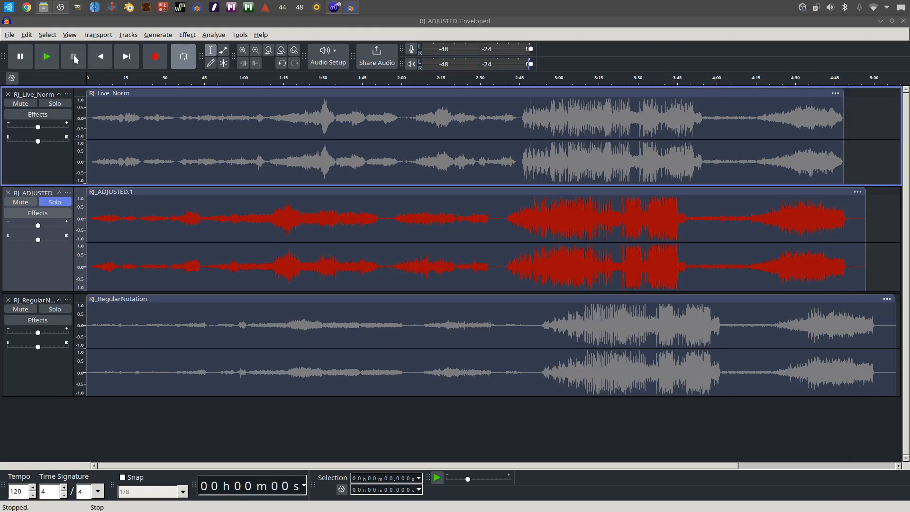